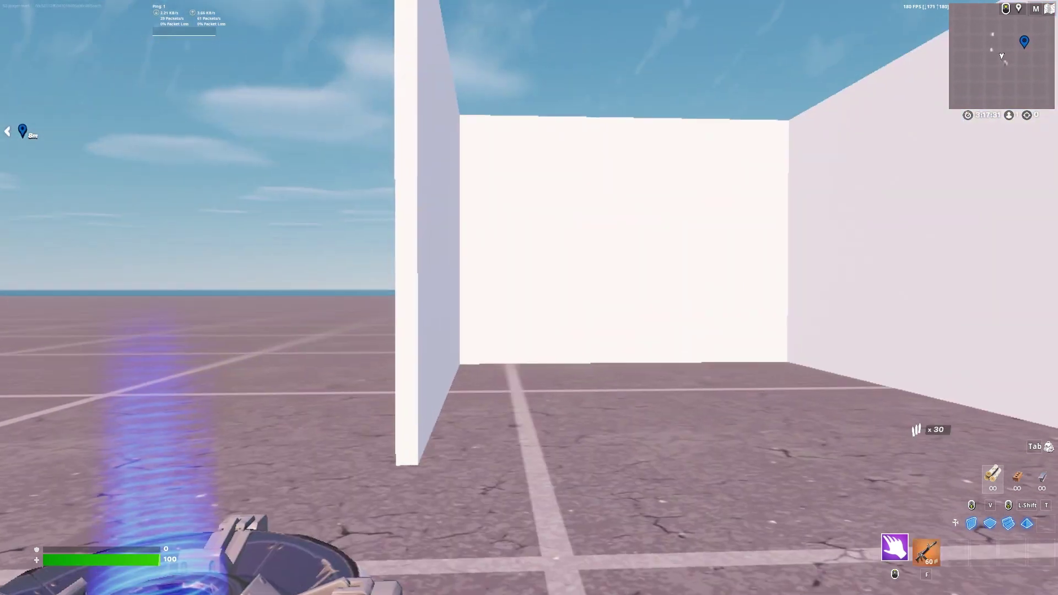
key("f")
left_click(529, 298)
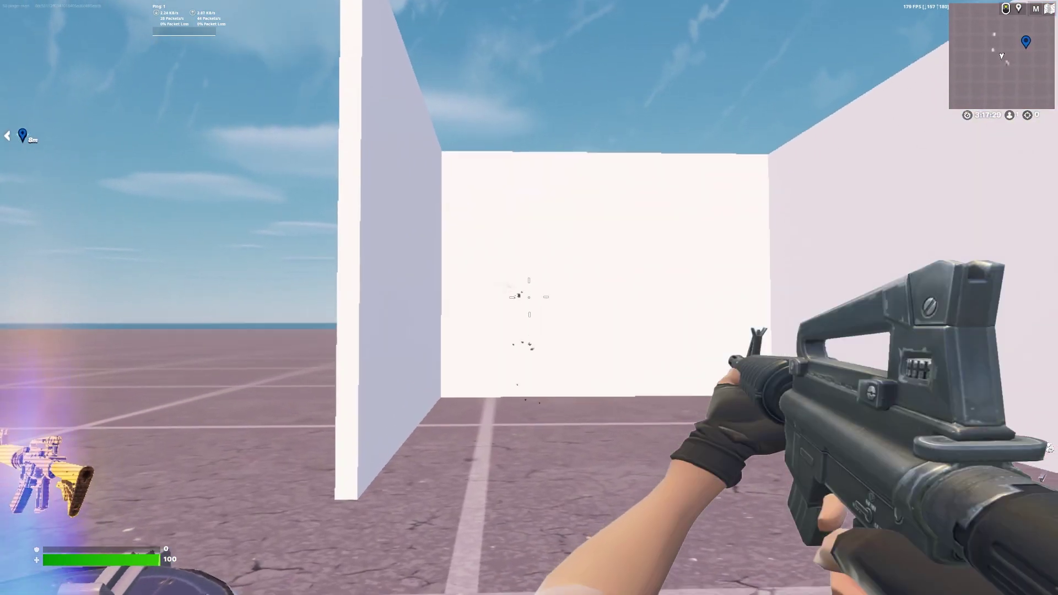
left_click_drag(529, 298, 529, 298)
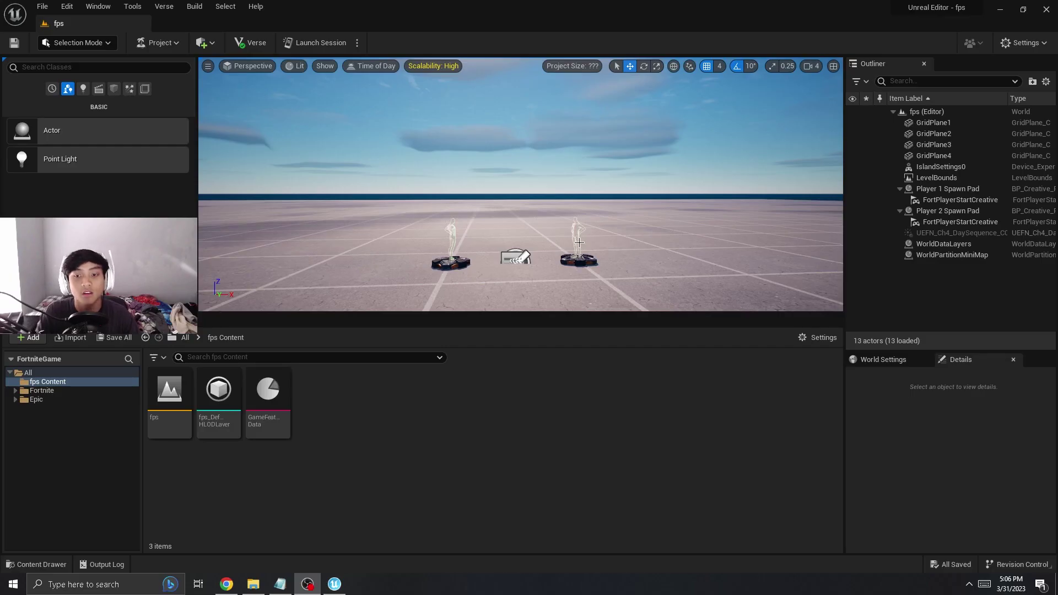
Add a Blocking Volume to the level near the two player spawn pads
right_click_drag(610, 215, 623, 254)
key("w")
key("s")
key("w")
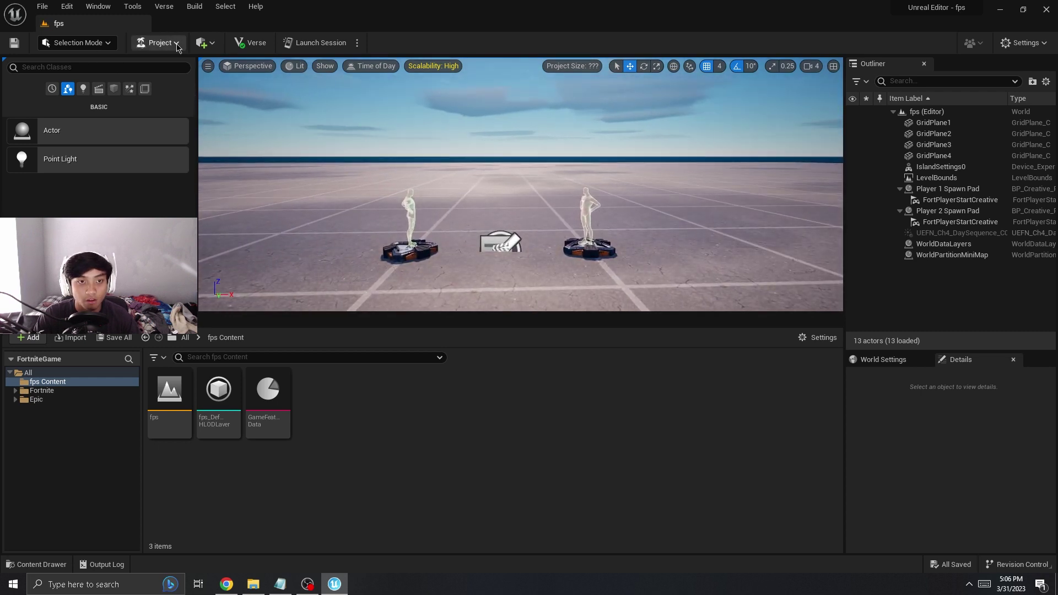
left_click(209, 44)
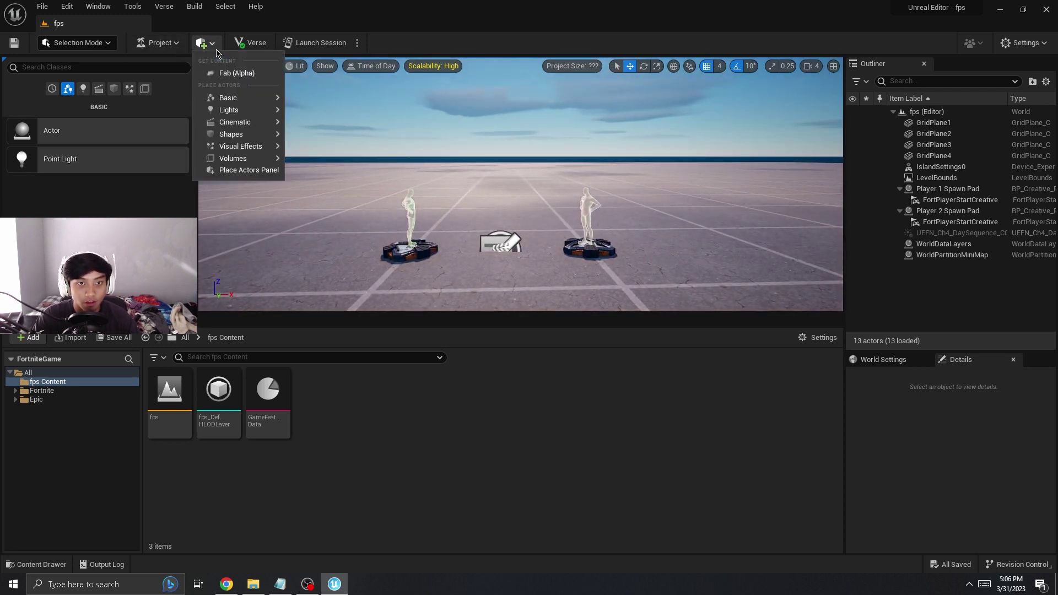
mouse_move(248, 158)
left_click(326, 162)
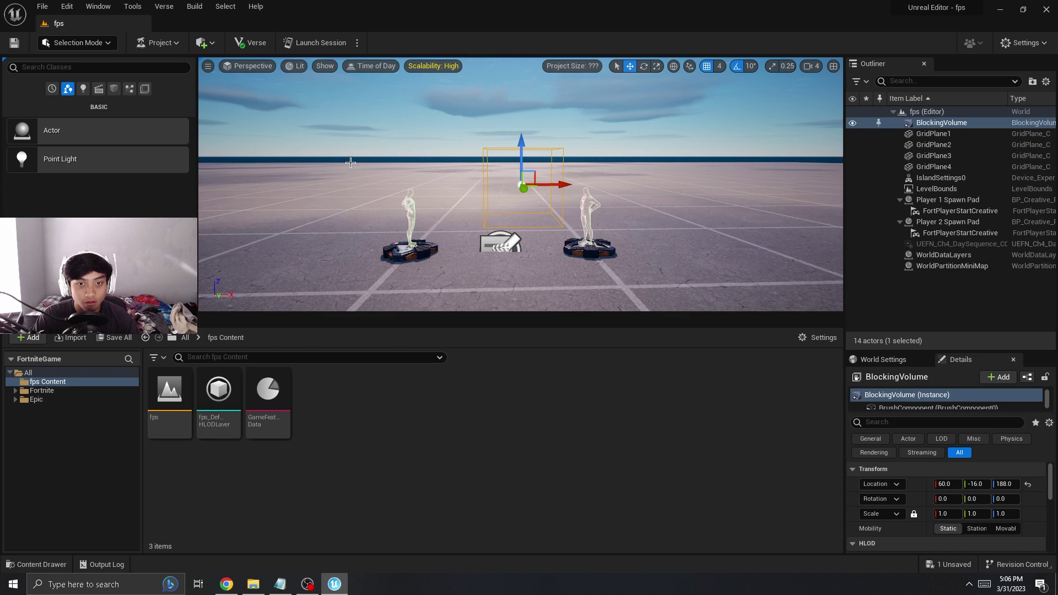
Move the blocking volume to about Y 736, Z 132 and stretch it to a scale of about 12.5 in X and 4.67 in Y
right_click_drag(326, 162, 327, 161)
right_click_drag(460, 181, 460, 181)
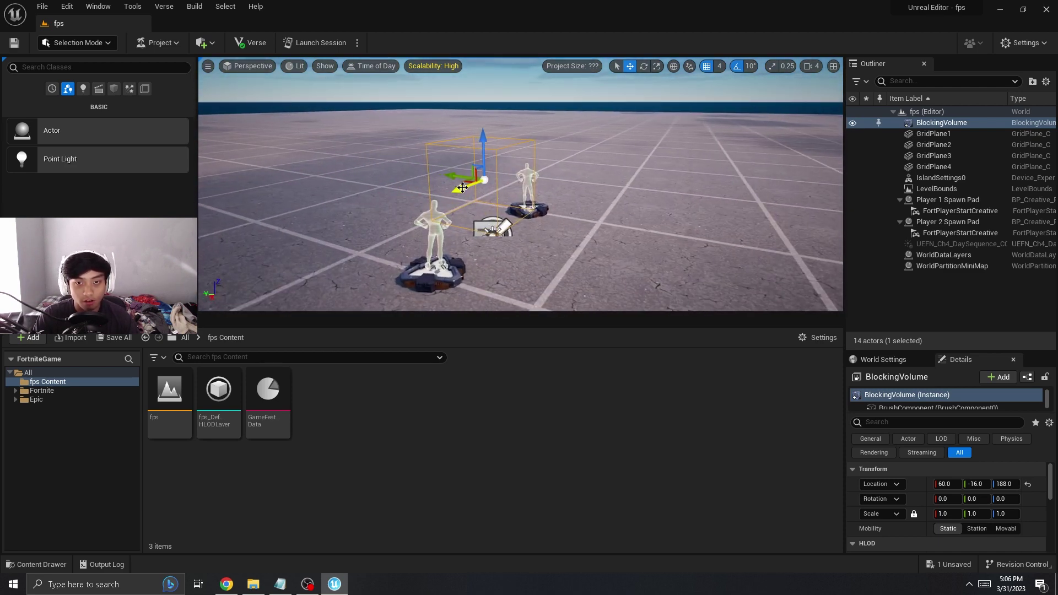
left_click(460, 181)
left_click(475, 163)
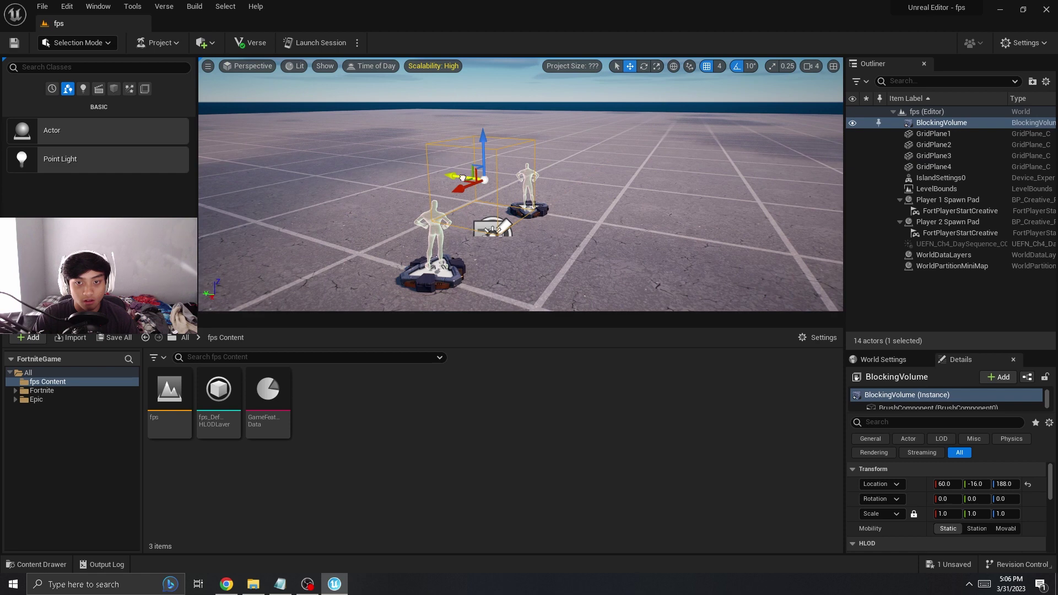
left_click_drag(462, 177, 302, 143)
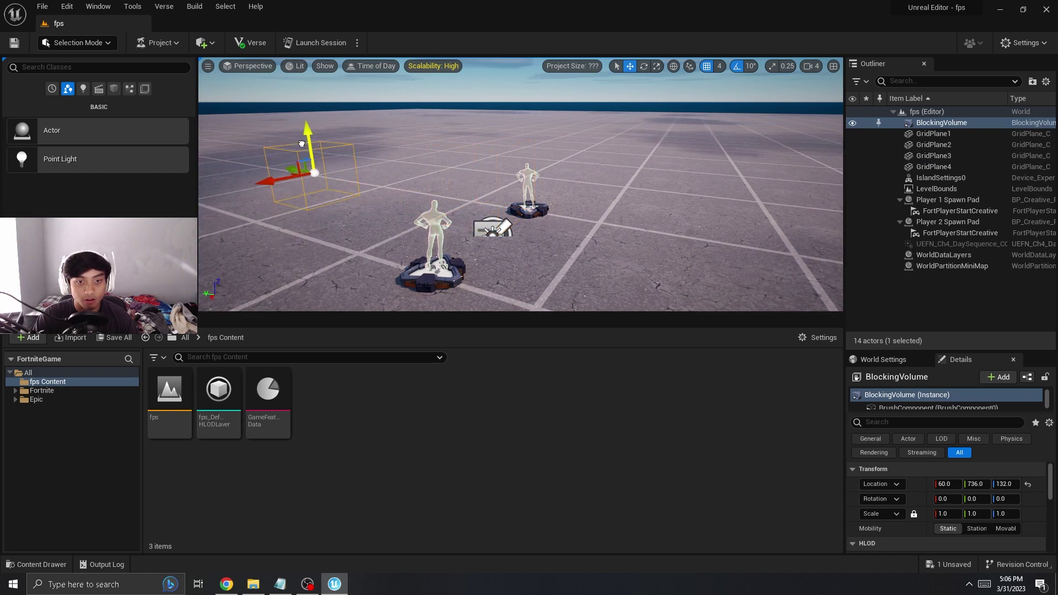
right_click_drag(394, 165, 420, 156)
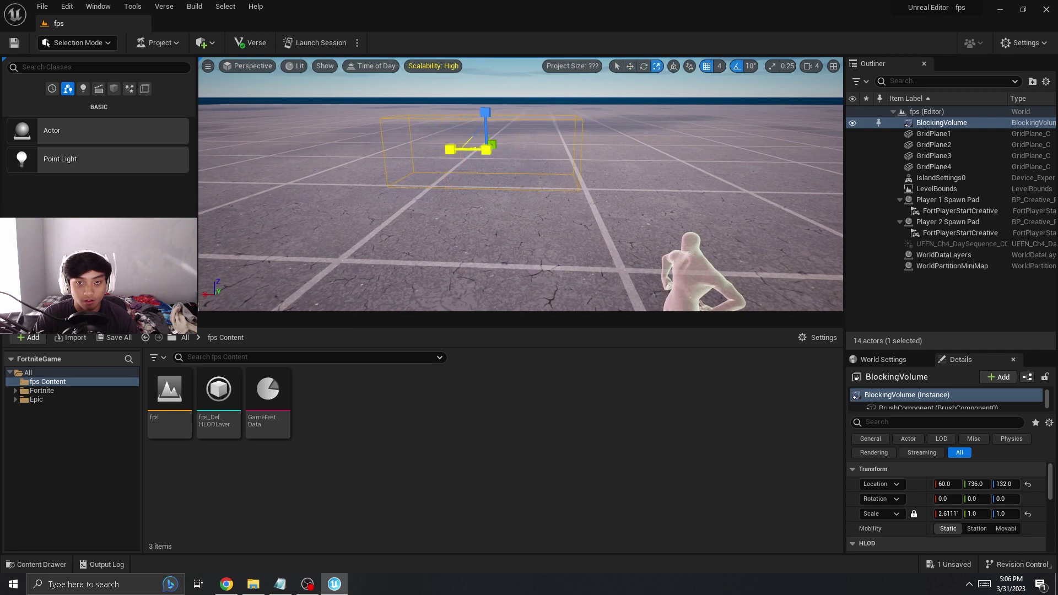
right_click_drag(667, 191, 667, 191)
Add a cube shape to the level and lower it towards the ground at about 172, 316, 64
left_click(202, 42)
mouse_move(275, 116)
mouse_move(237, 134)
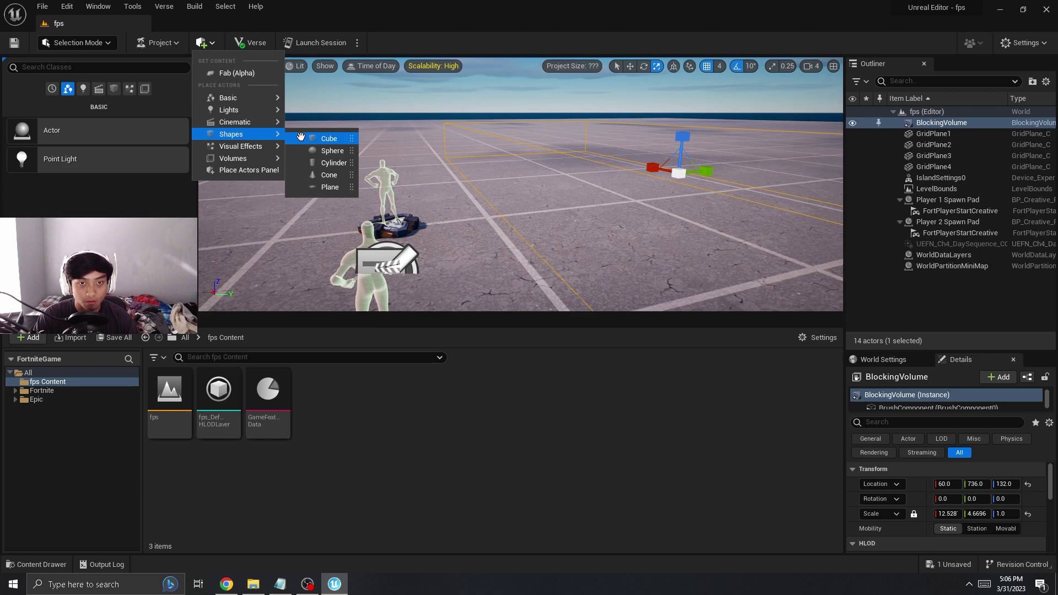
left_click(309, 138)
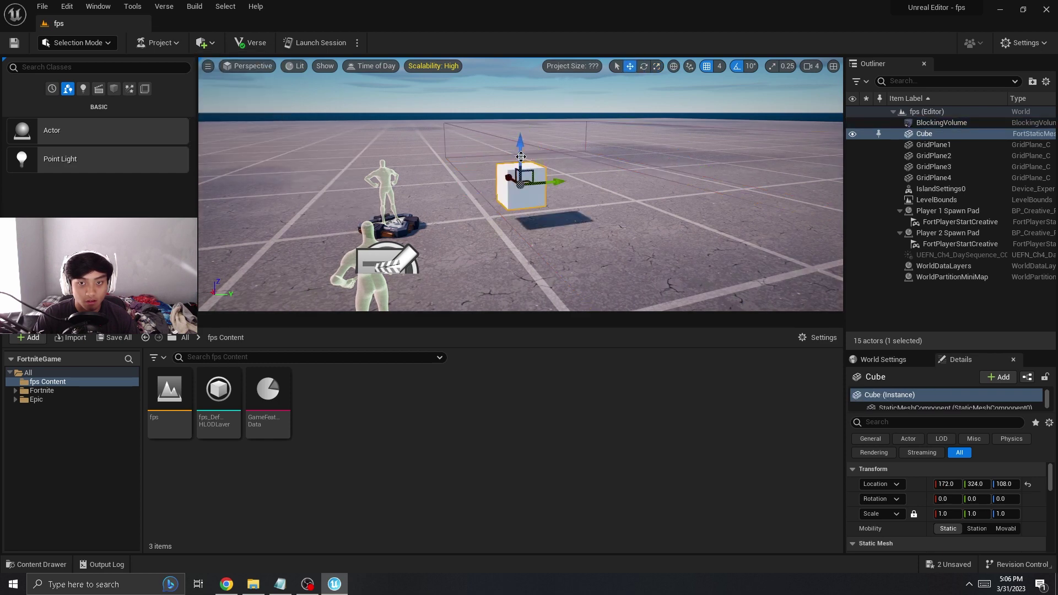
left_click_drag(521, 156, 545, 183)
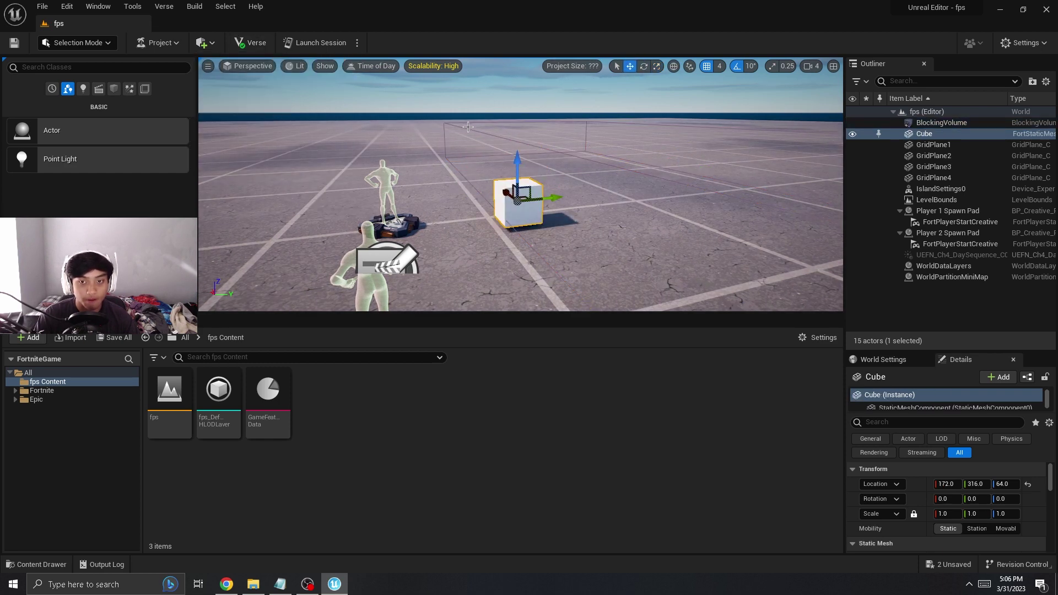
Select the blocking volume and increase its vertical scale to about 5
right_click_drag(487, 155, 518, 144)
left_click(497, 181)
right_click_drag(497, 181, 609, 159)
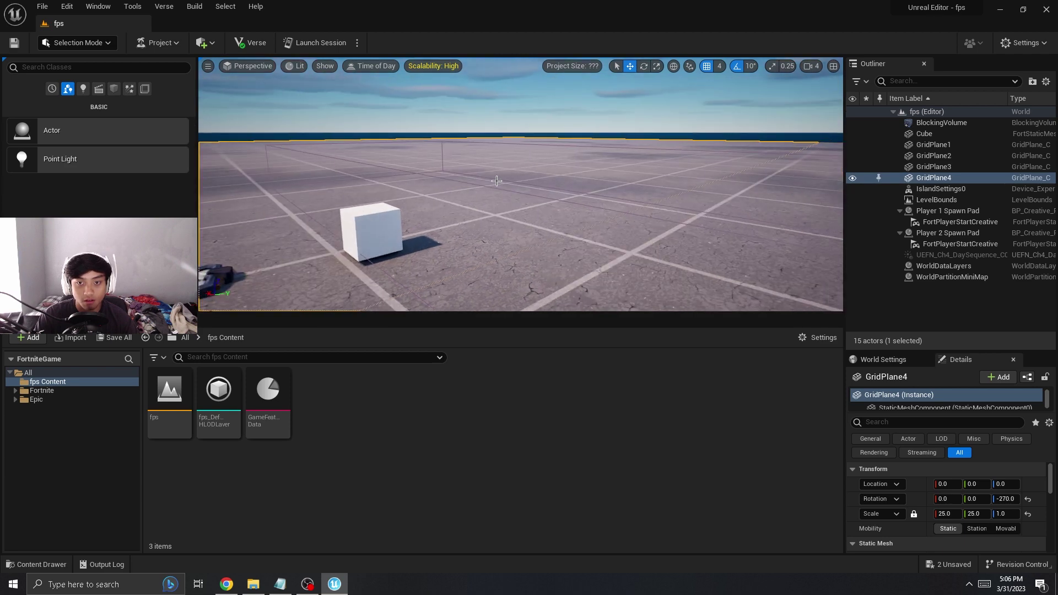
left_click(344, 161)
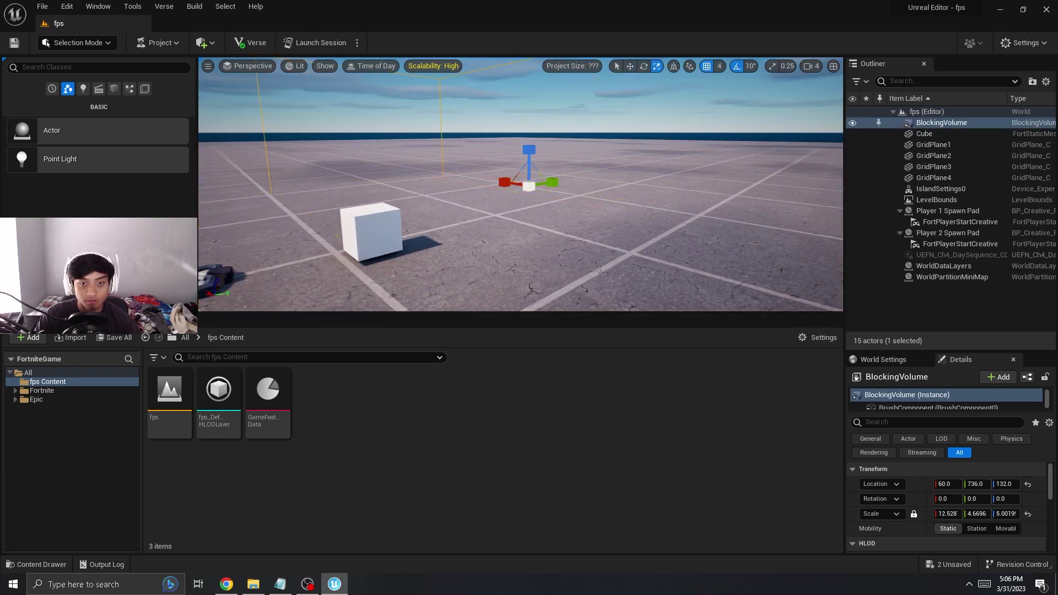
left_click(371, 230)
left_click(430, 200)
left_click(441, 160)
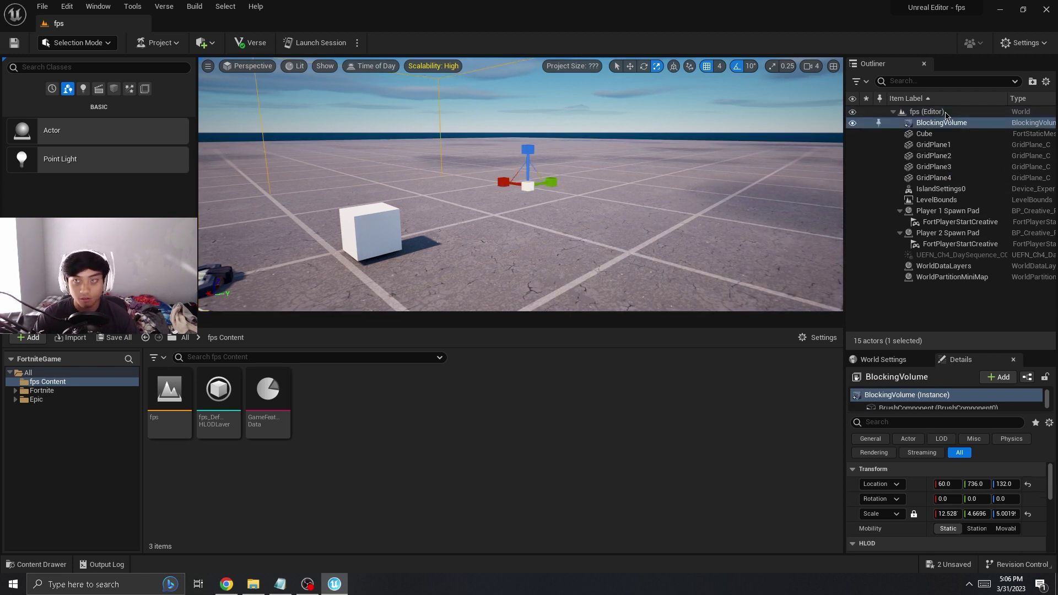
Set the blocking volume's collision preset to FortCameraOnly and save the level
left_click(959, 122)
scroll(952, 490, "down", 8)
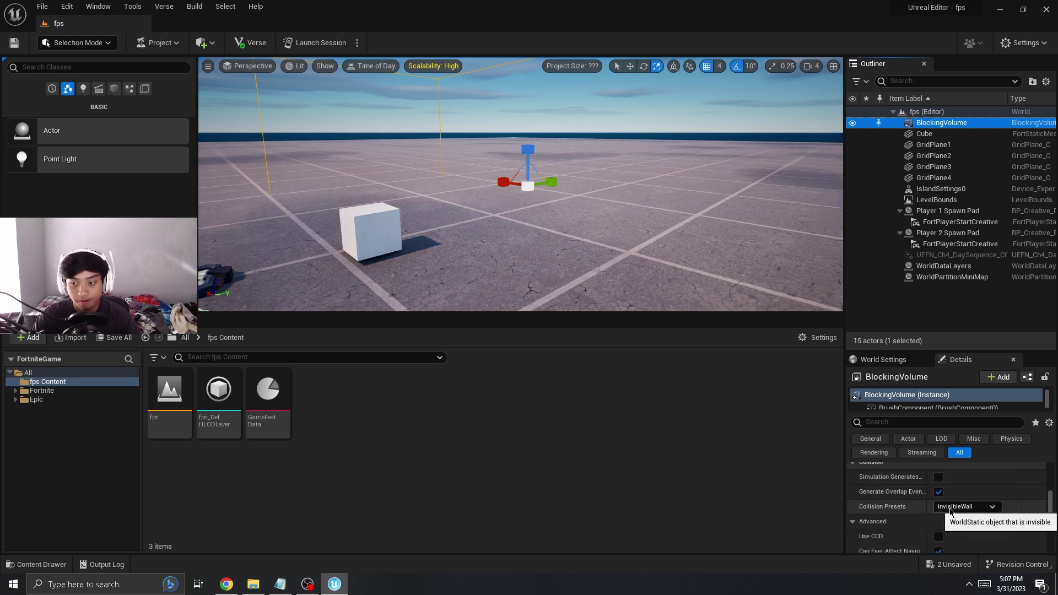
left_click(951, 509)
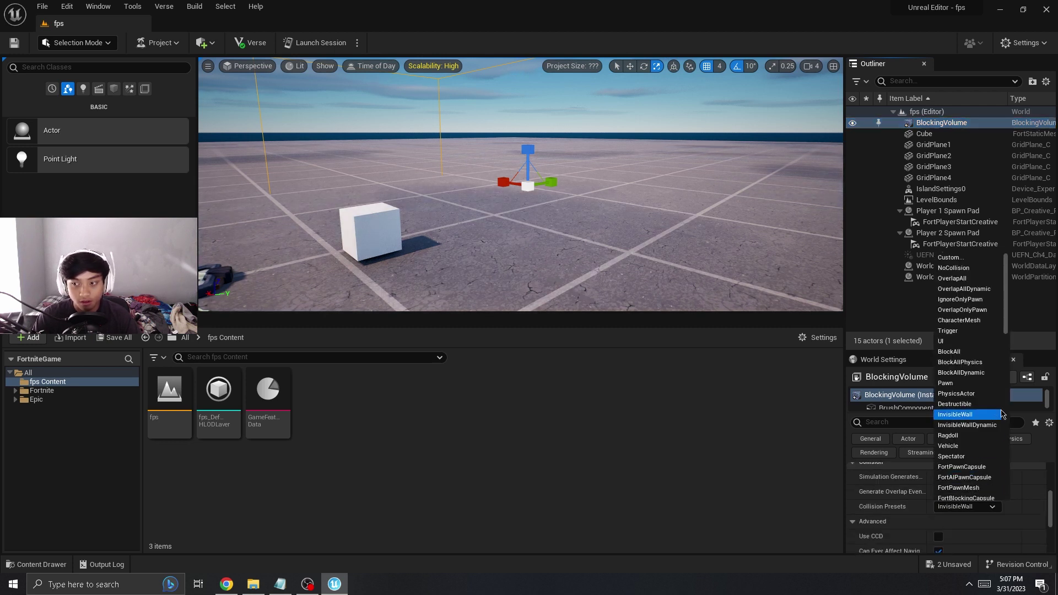
scroll(1011, 375, "down", 15)
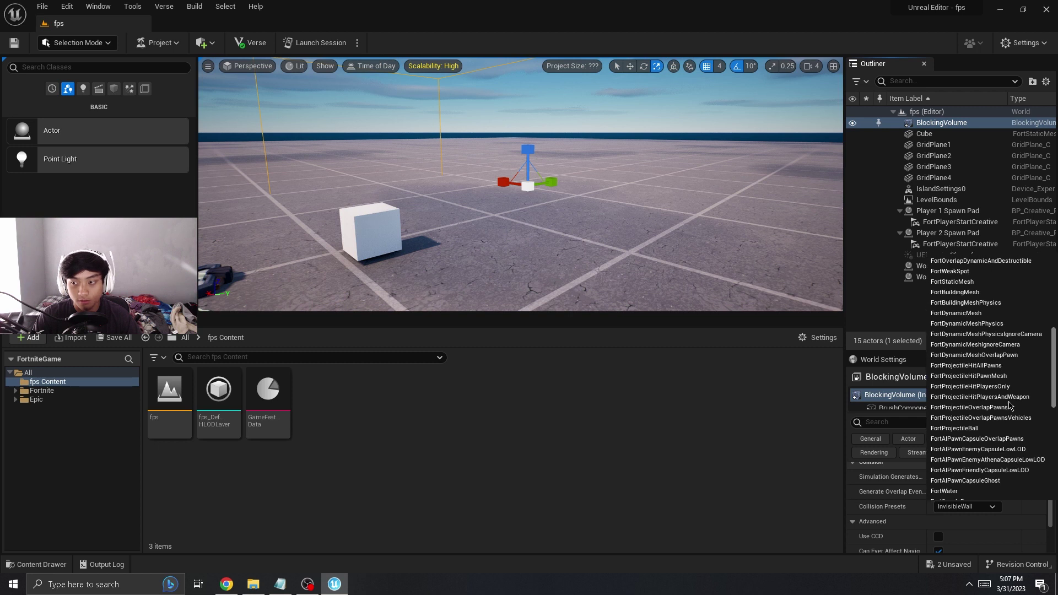
scroll(1013, 419, "down", 2)
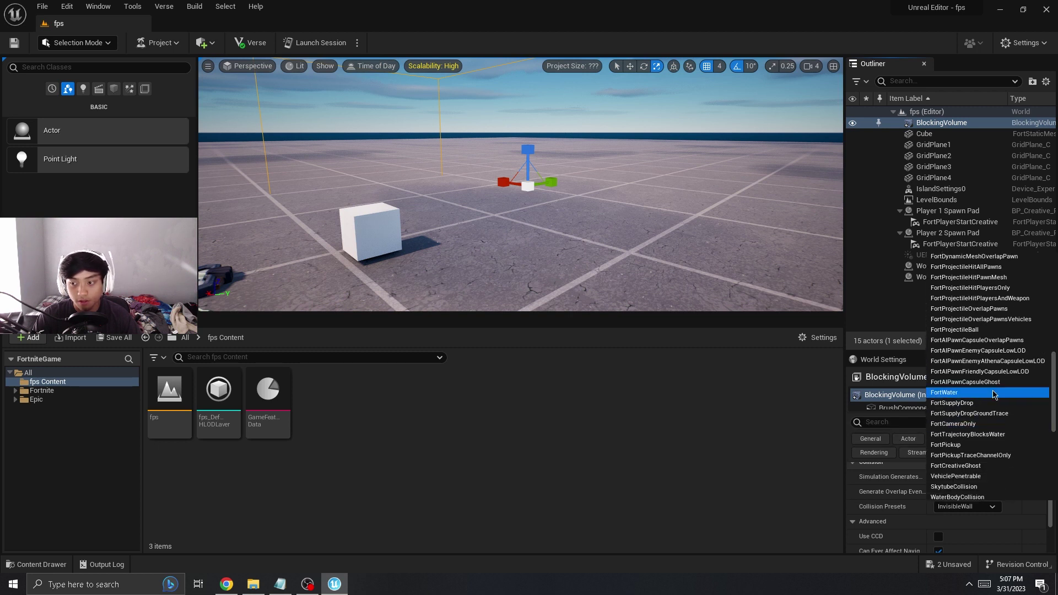
left_click(978, 425)
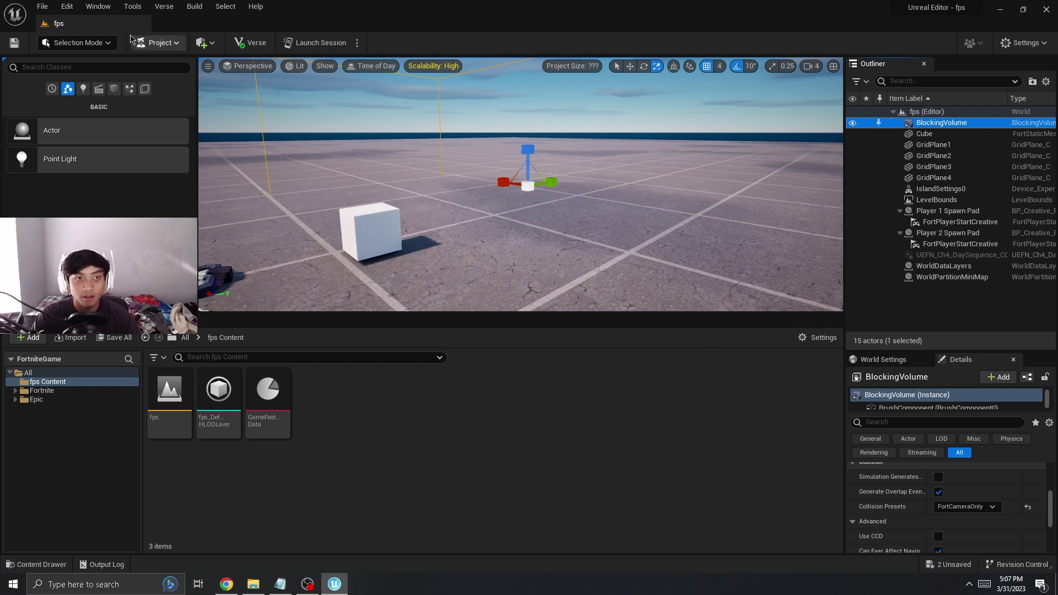
left_click(14, 42)
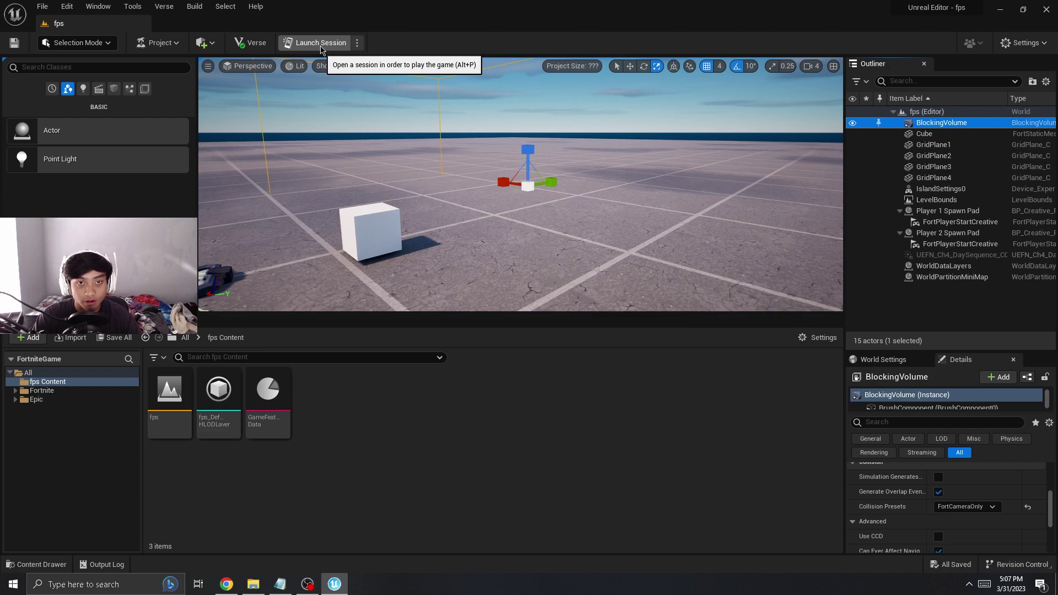
Launch a play session and walk the character past the cube into the blocking volume to test the first-person camera
left_click(320, 45)
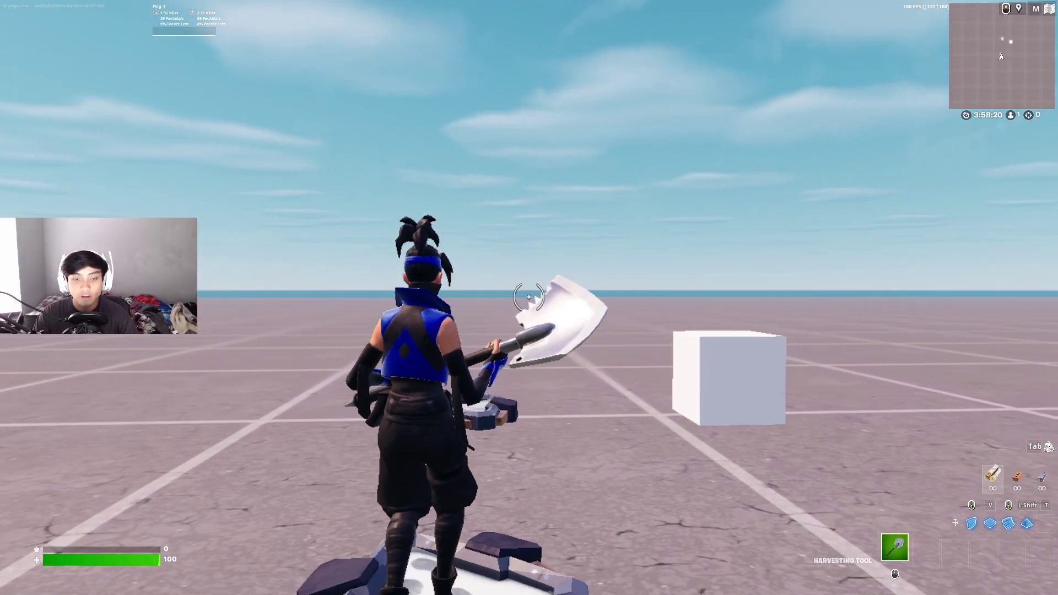
key("w")
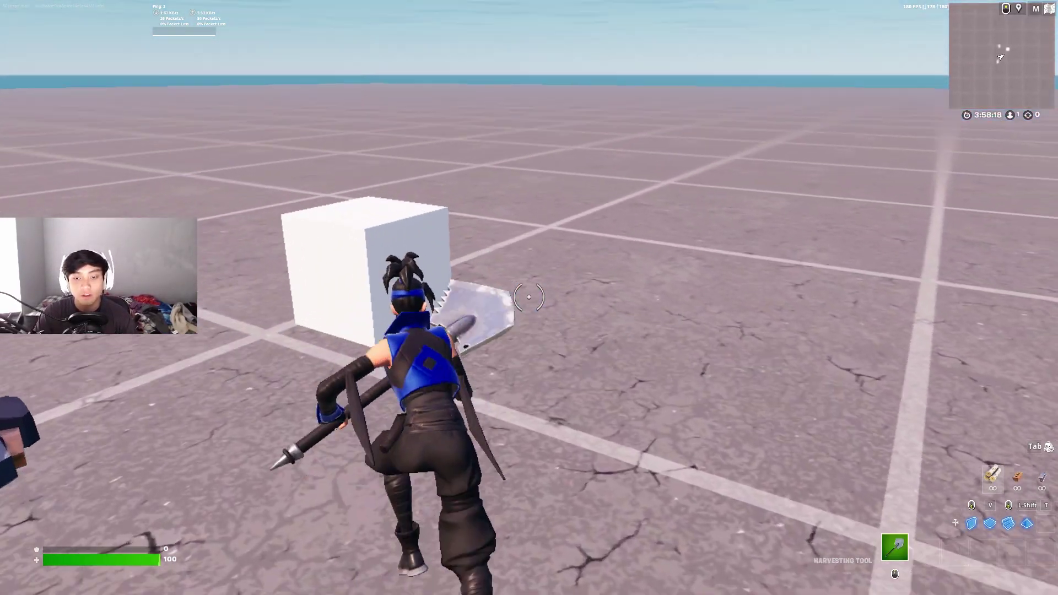
key("w")
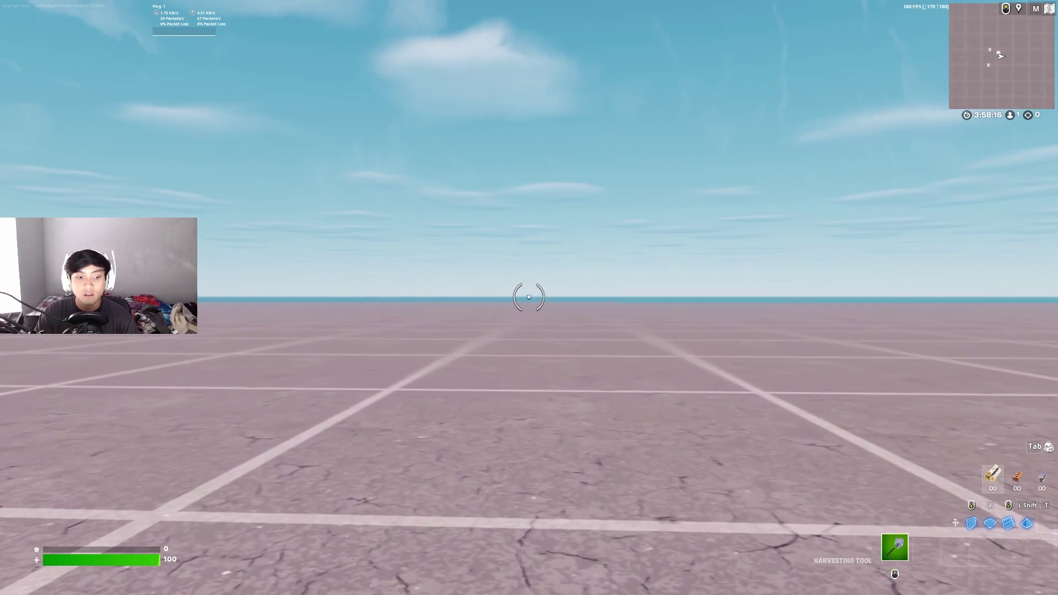
key("s")
key("s")
key("w")
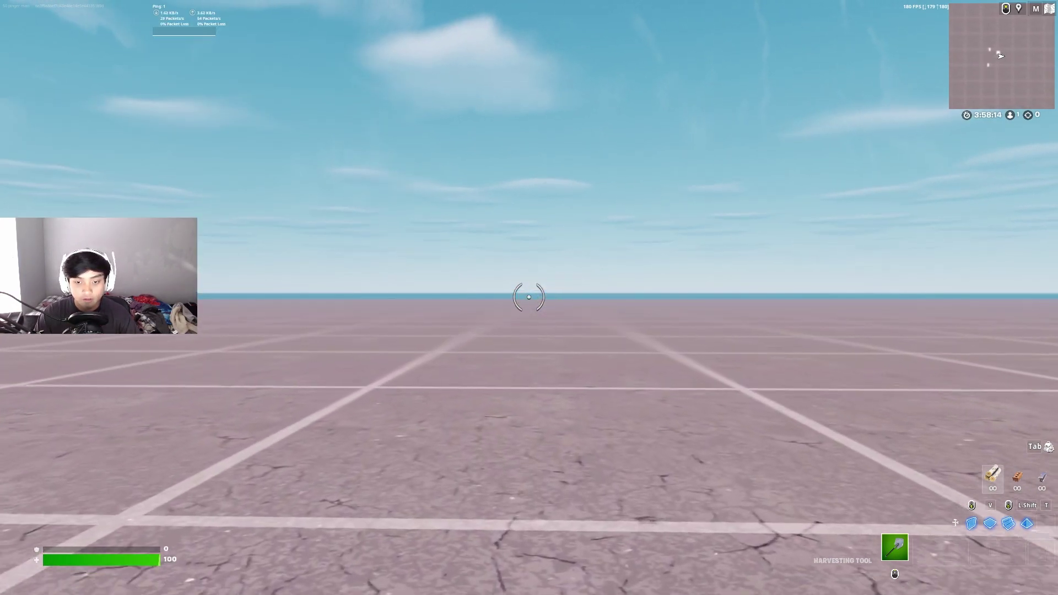
key("s")
key("s")
key("a")
key("d")
key("w")
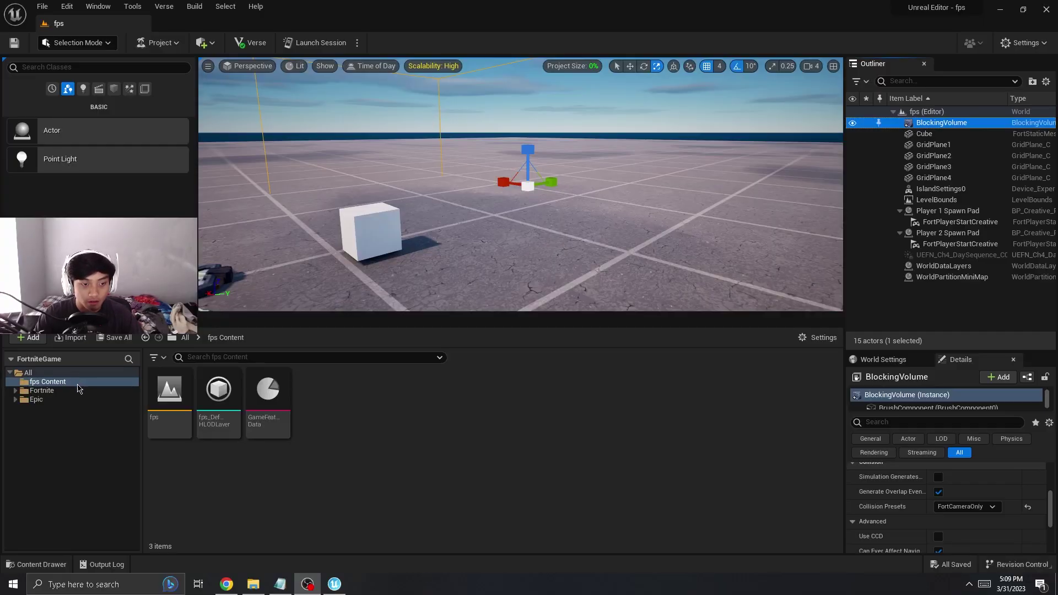
Create a User Widget blueprint named hud_AR in the fps Content folder
left_click(77, 381)
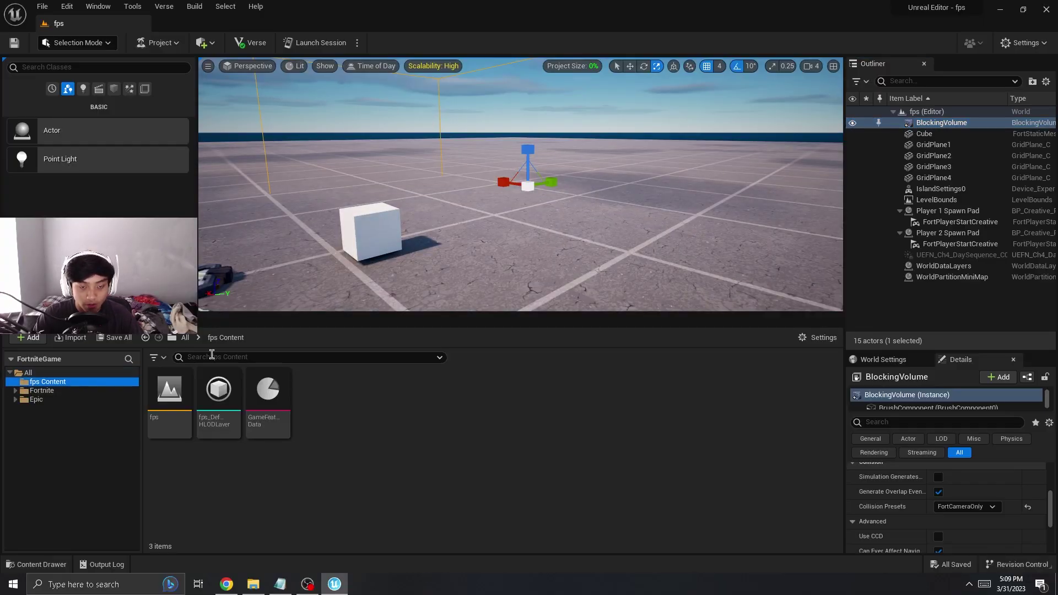
right_click(458, 427)
mouse_move(493, 413)
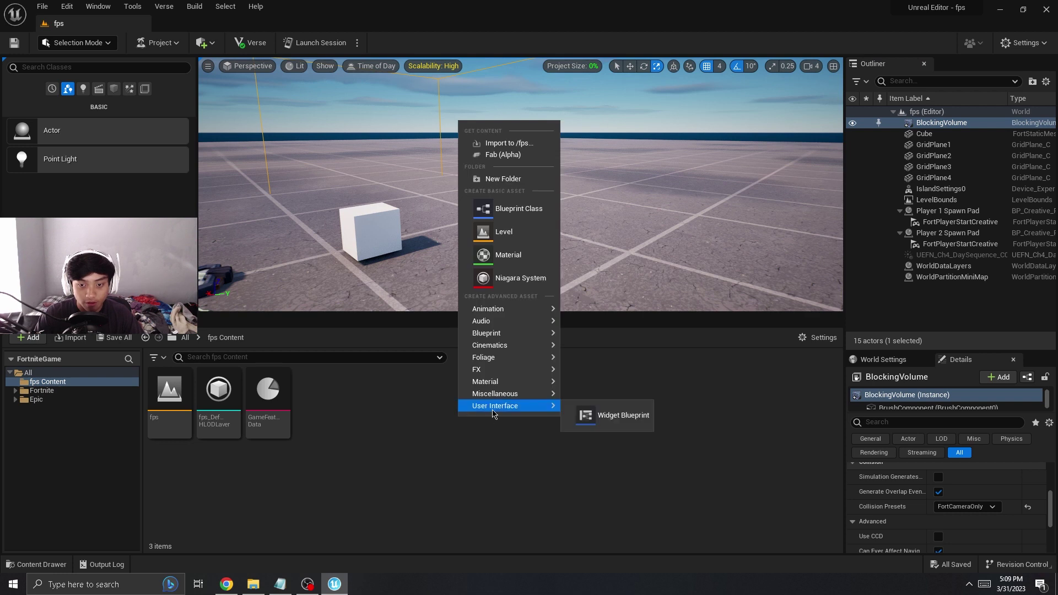
left_click(612, 415)
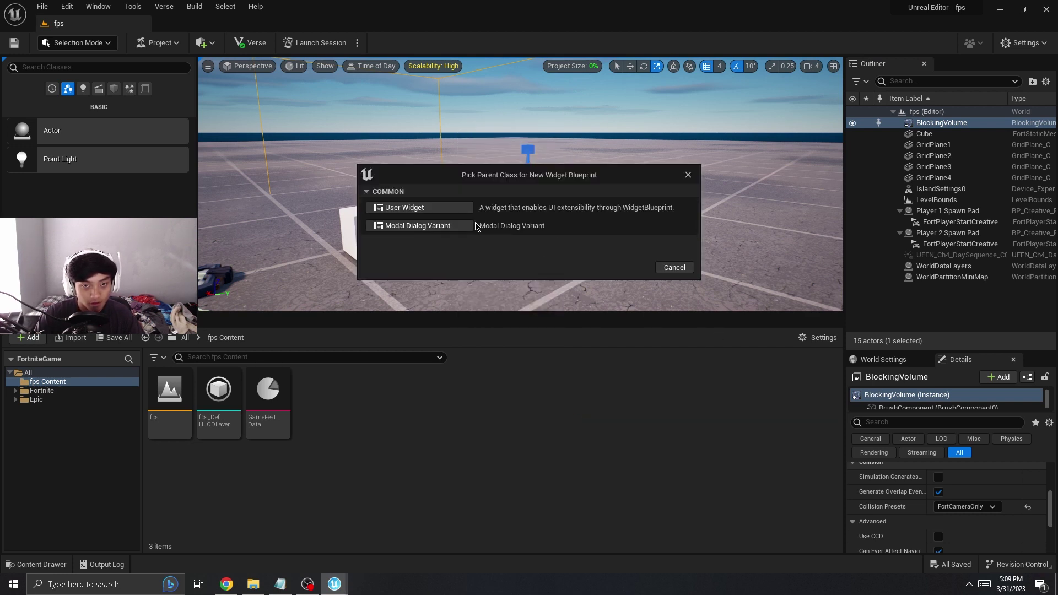
left_click(418, 208)
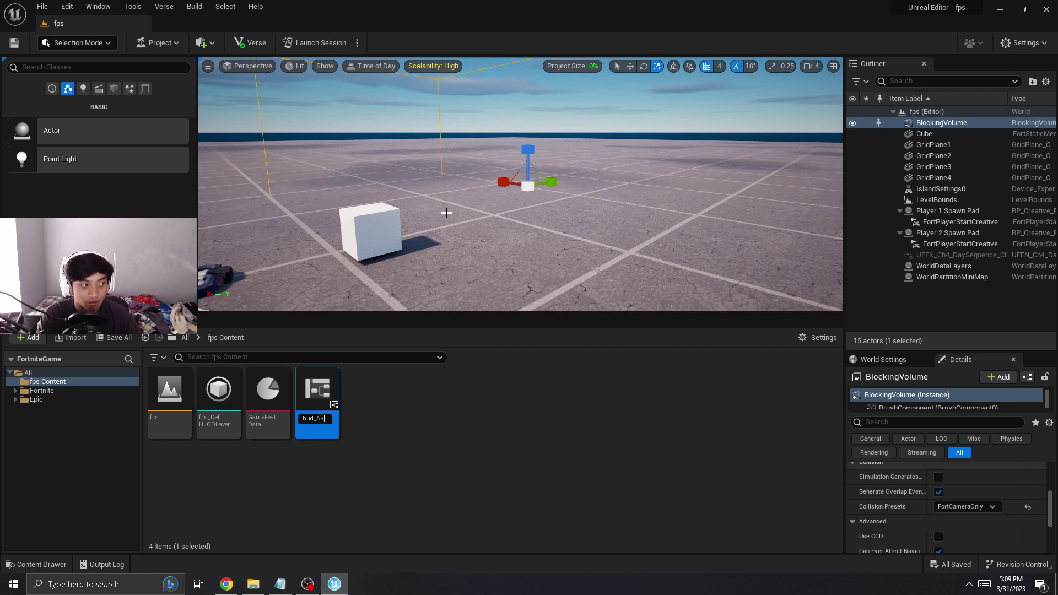
key("Return")
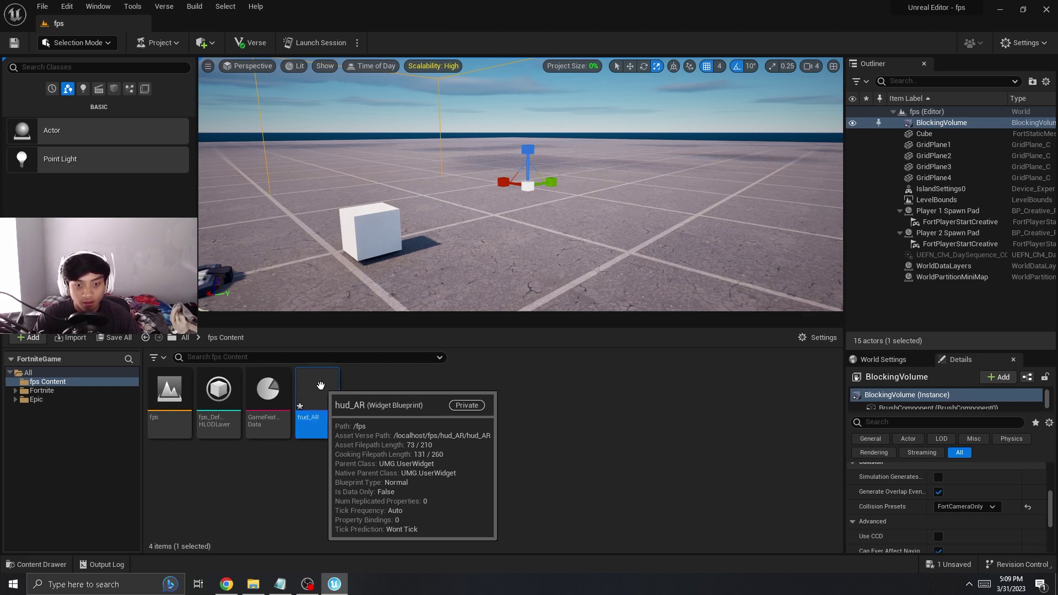
Open the hud_AR widget in a maximized editor and add a Canvas Panel as its root
double_click(306, 391)
left_click(952, 45)
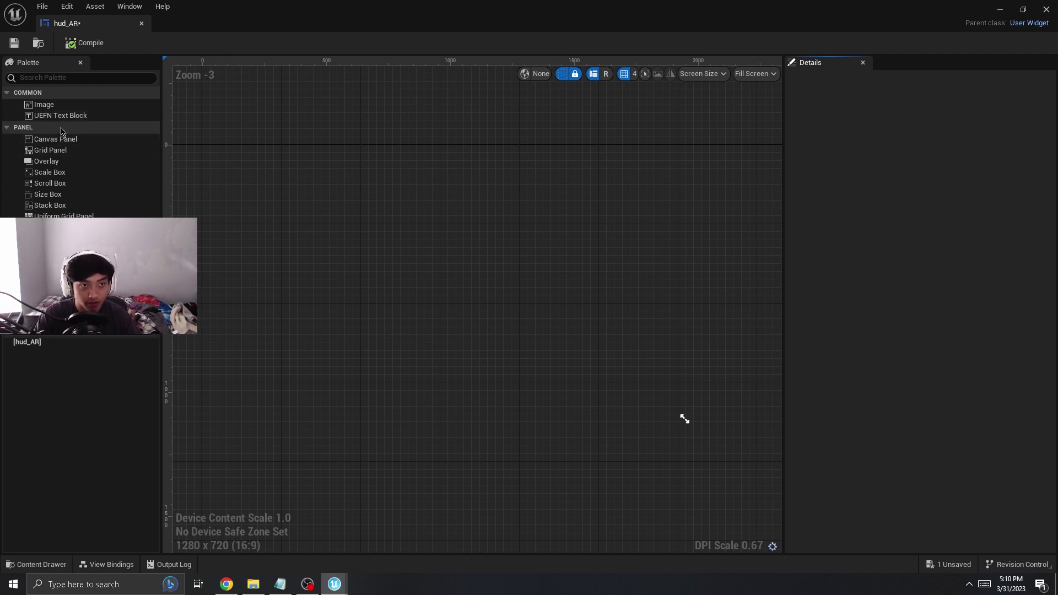
left_click_drag(67, 142, 451, 261)
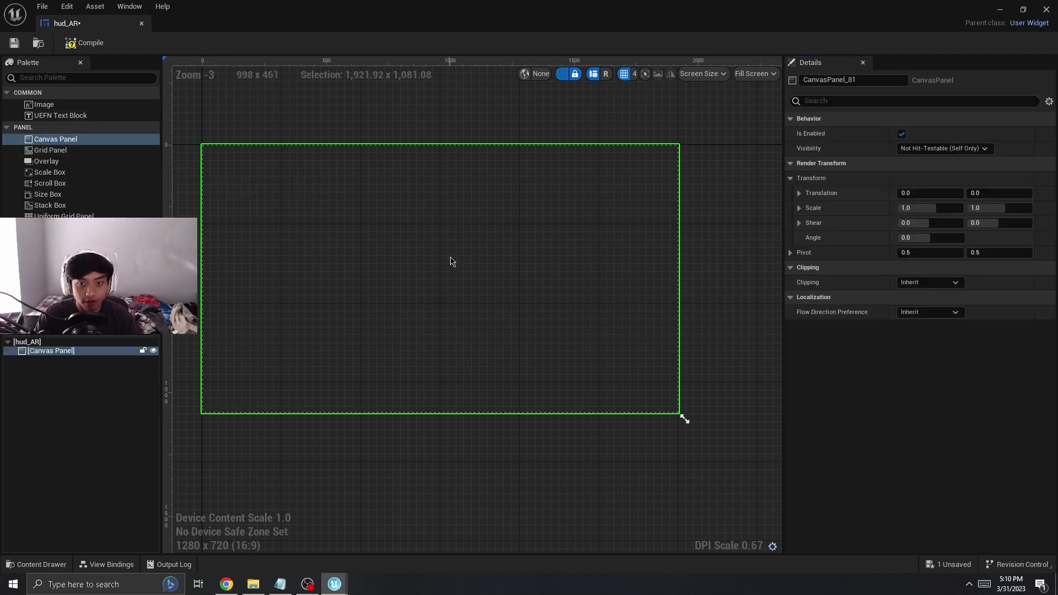
right_click_drag(663, 209, 707, 215)
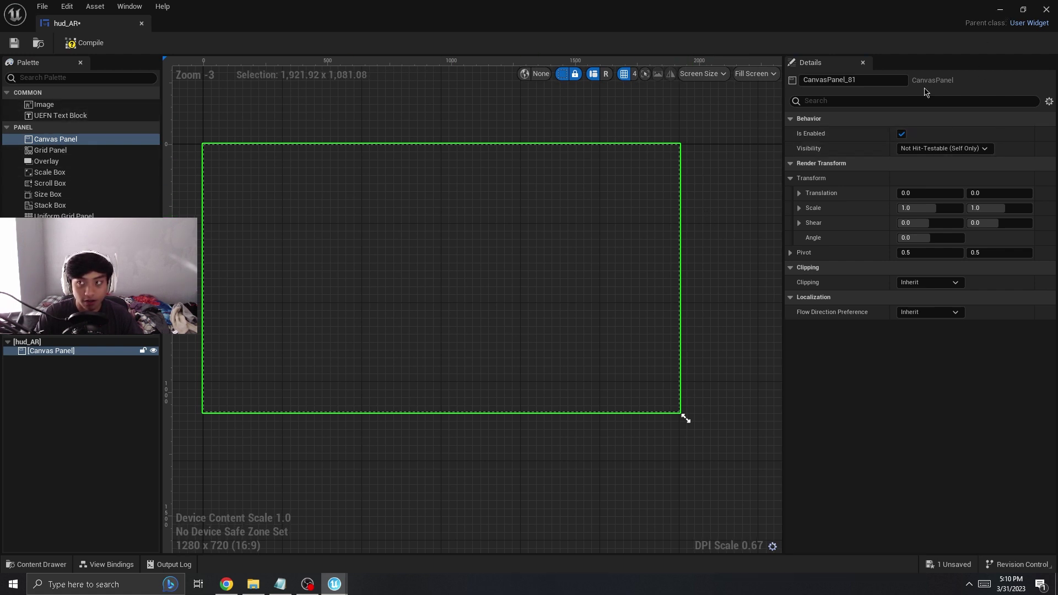
mouse_move(241, 592)
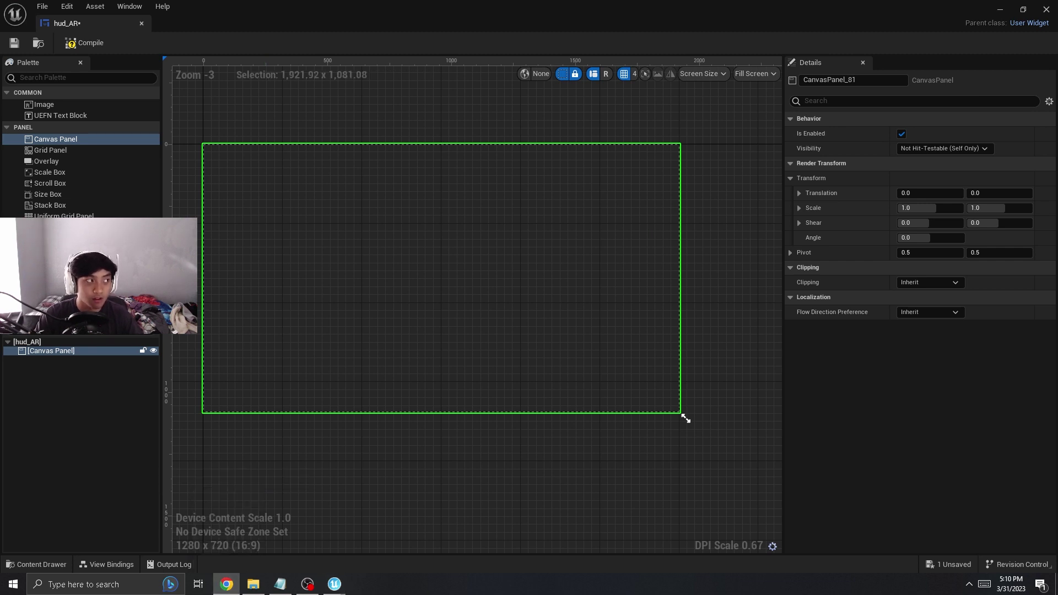
Switch to Chrome and look through the Google image results for first-person Fortnite assault rifle PNGs
left_click_drag(353, 100, 380, 3)
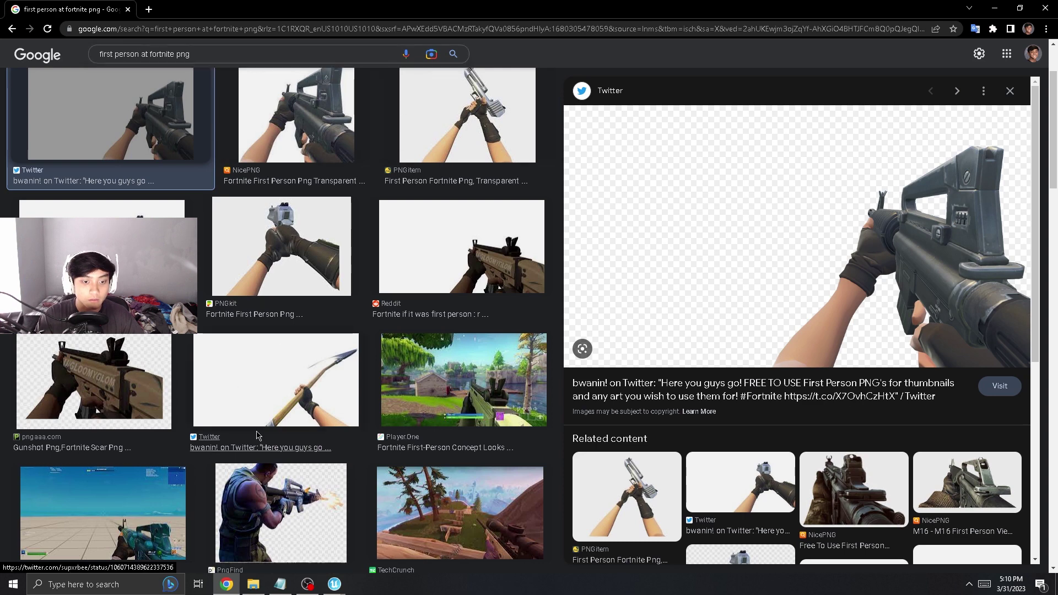
scroll(450, 377, "up", 2)
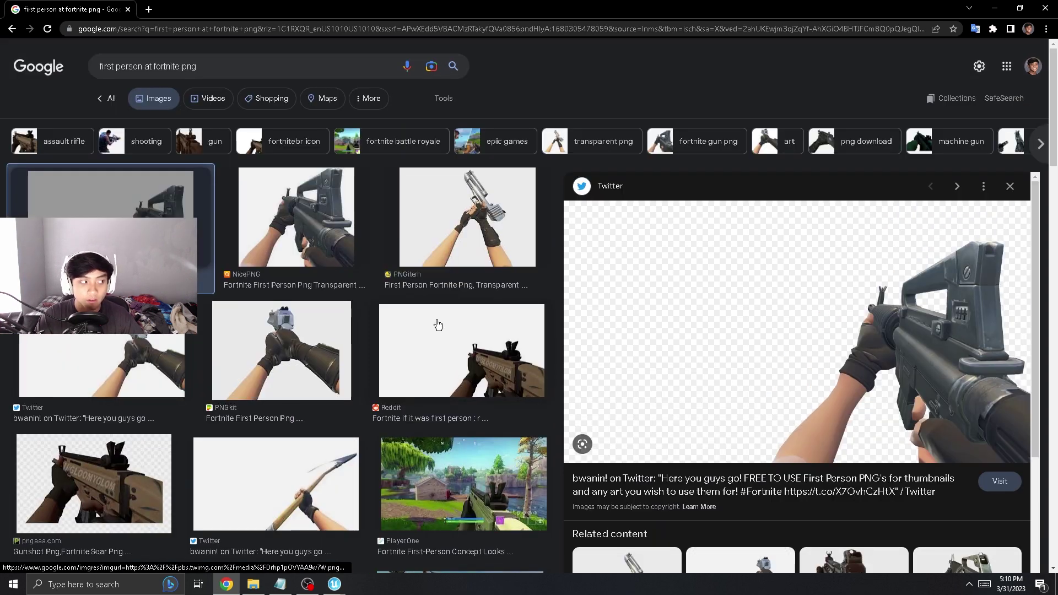
scroll(438, 325, "down", 2)
scroll(485, 281, "up", 2)
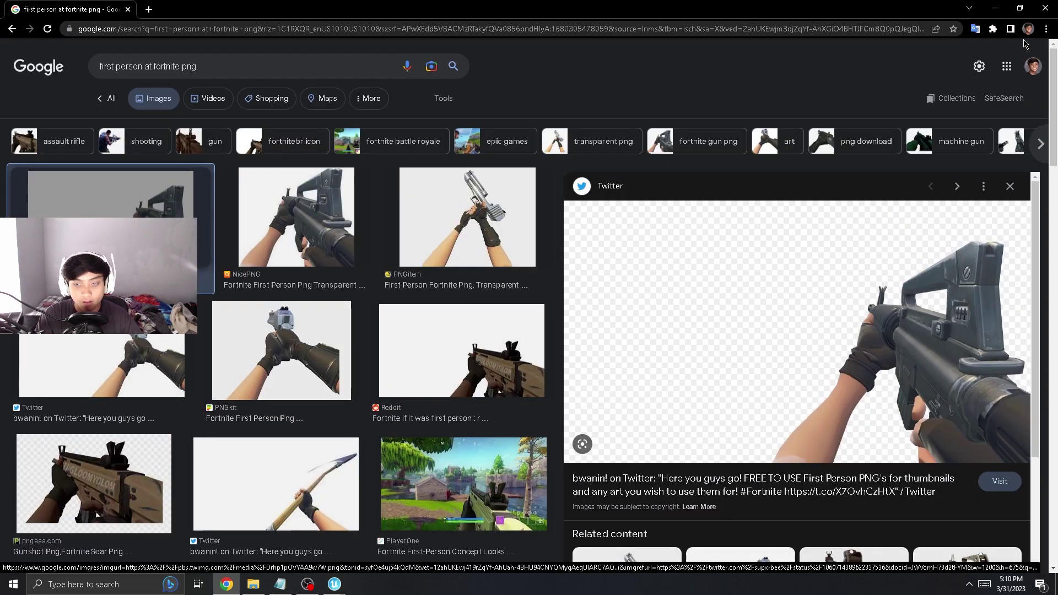
left_click(997, 11)
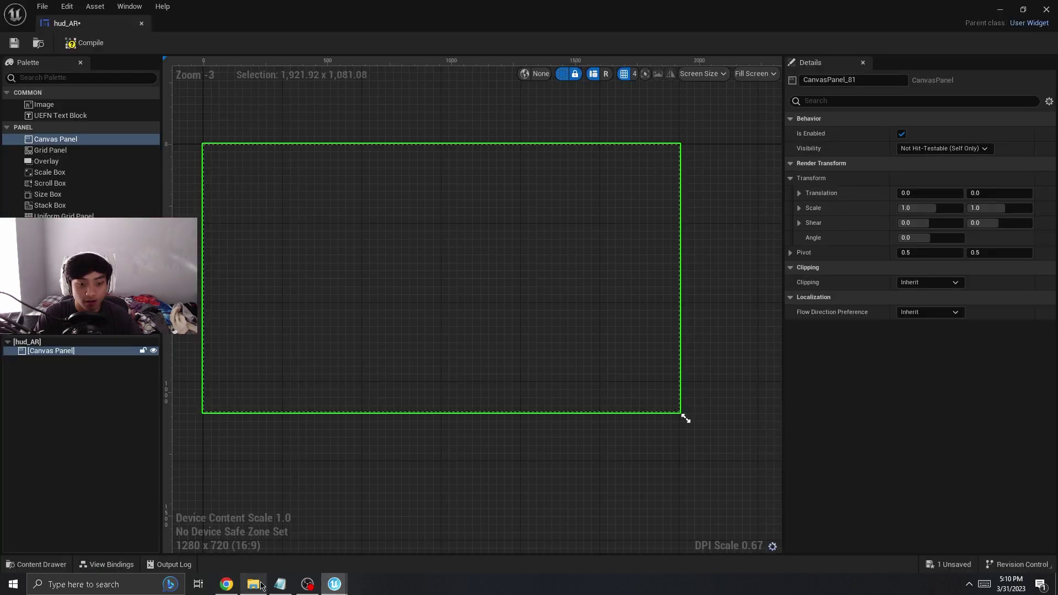
Import the first-person assault rifle PNG into the fps Content folder and bring hud_AR back up in a smaller floating window
left_click(1000, 10)
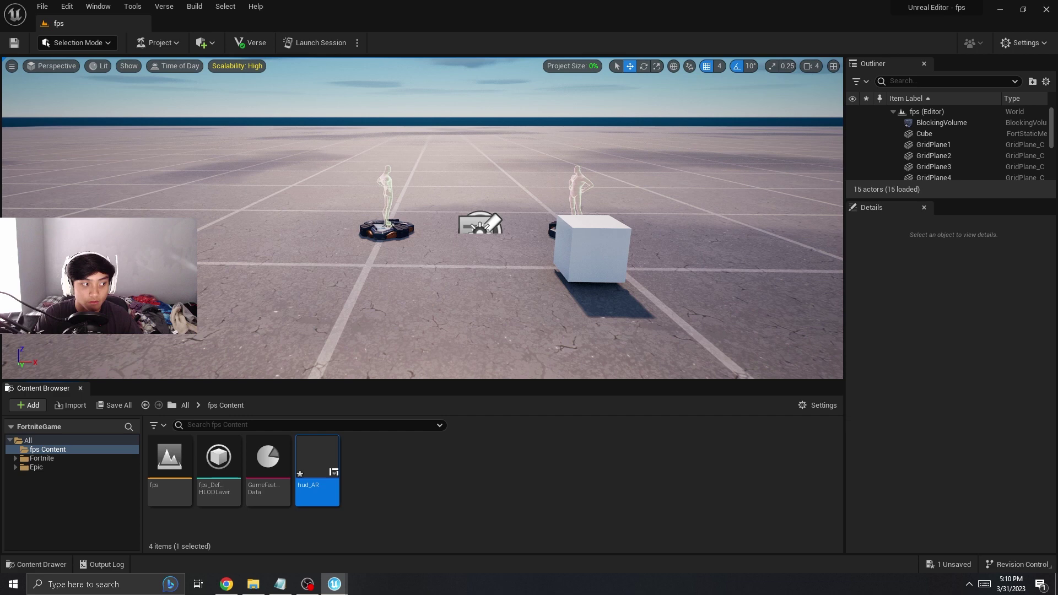
left_click_drag(1054, 554, 380, 462)
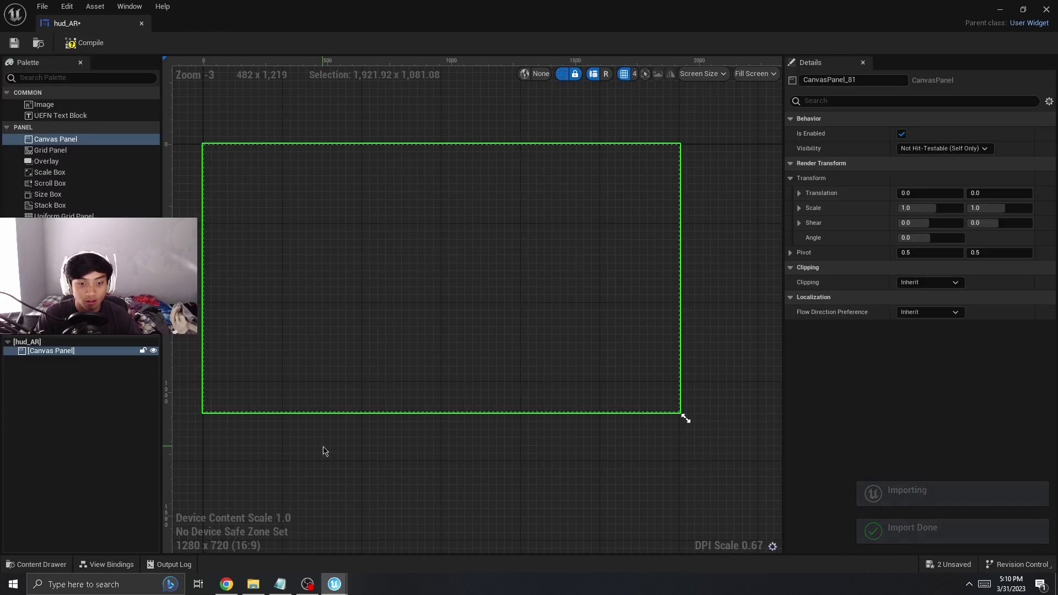
double_click(311, 454)
left_click(1028, 10)
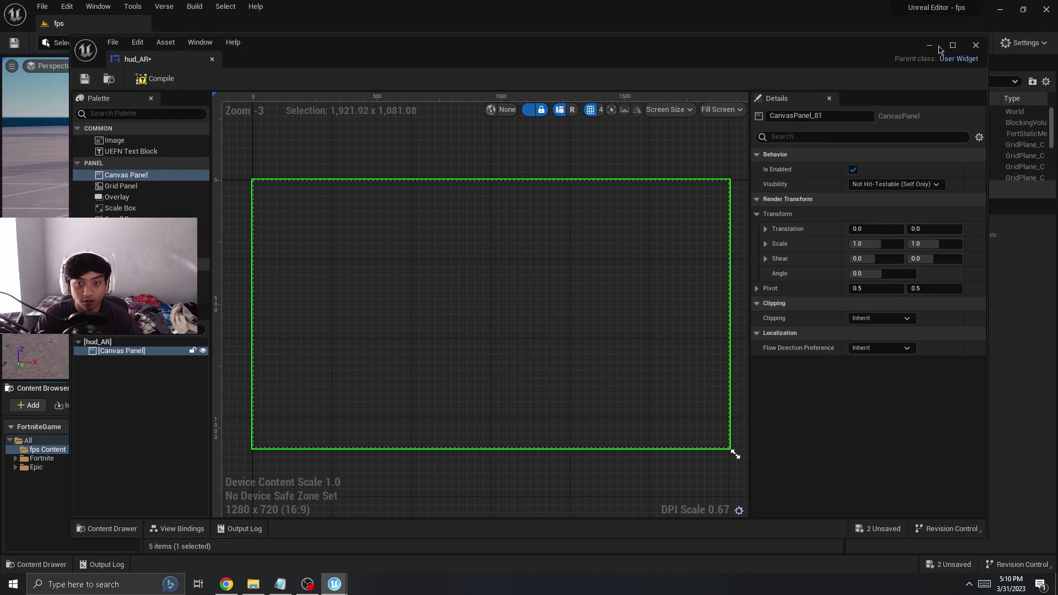
Place the imported rifle texture as an image inside the Canvas Panel of hud_AR and maximize the widget editor
left_click_drag(362, 75, 709, 111)
left_click_drag(373, 447, 684, 317)
double_click(745, 93)
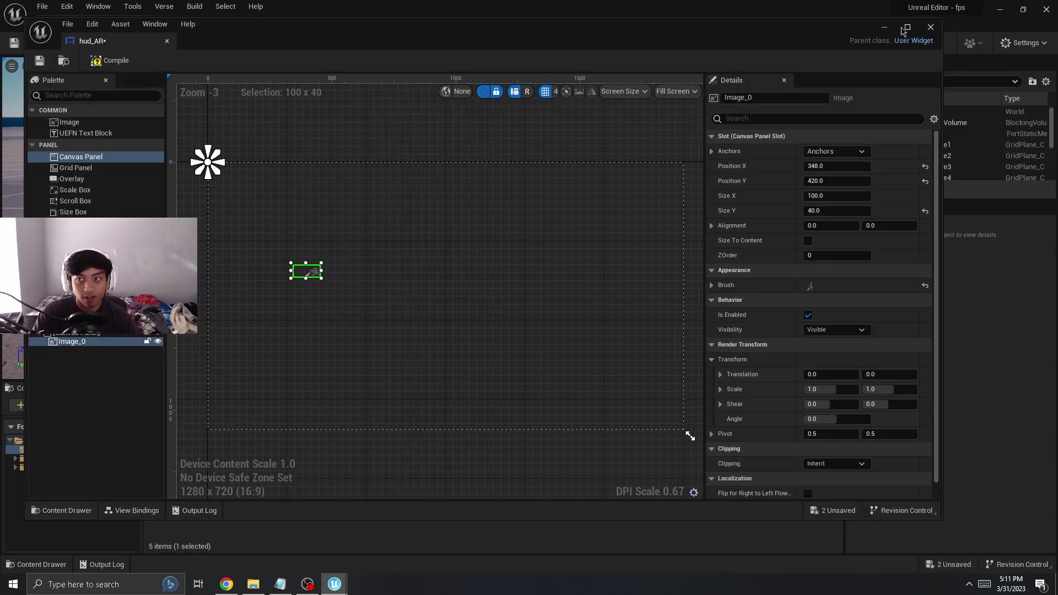
left_click(906, 29)
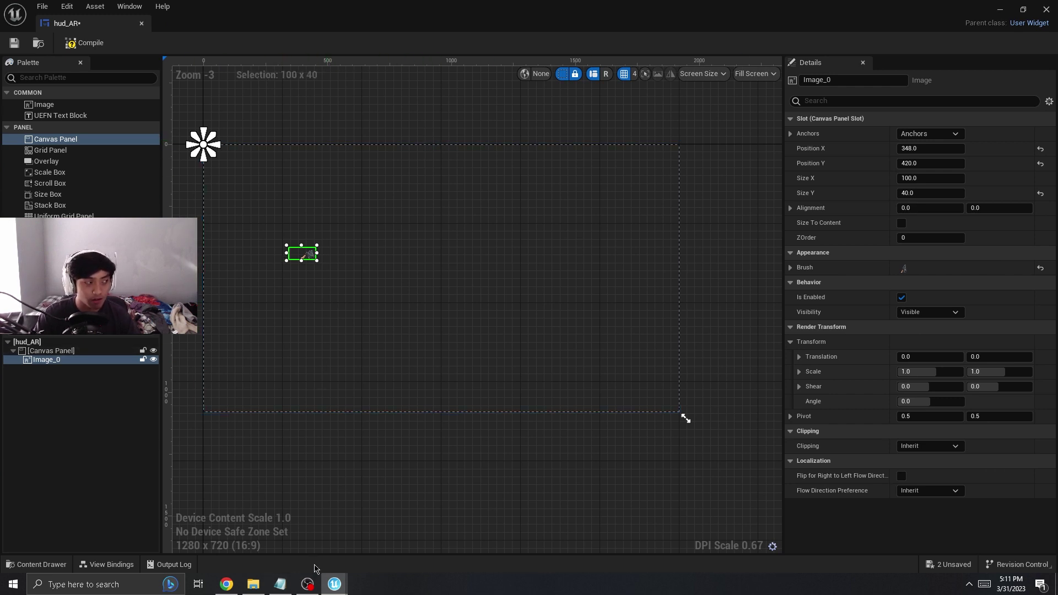
Set the rifle image's Position X to -768.852905 and Position Y to -46.642639, using the values from the Notepad notes
left_click(290, 587)
left_click_drag(244, 46, 149, 62)
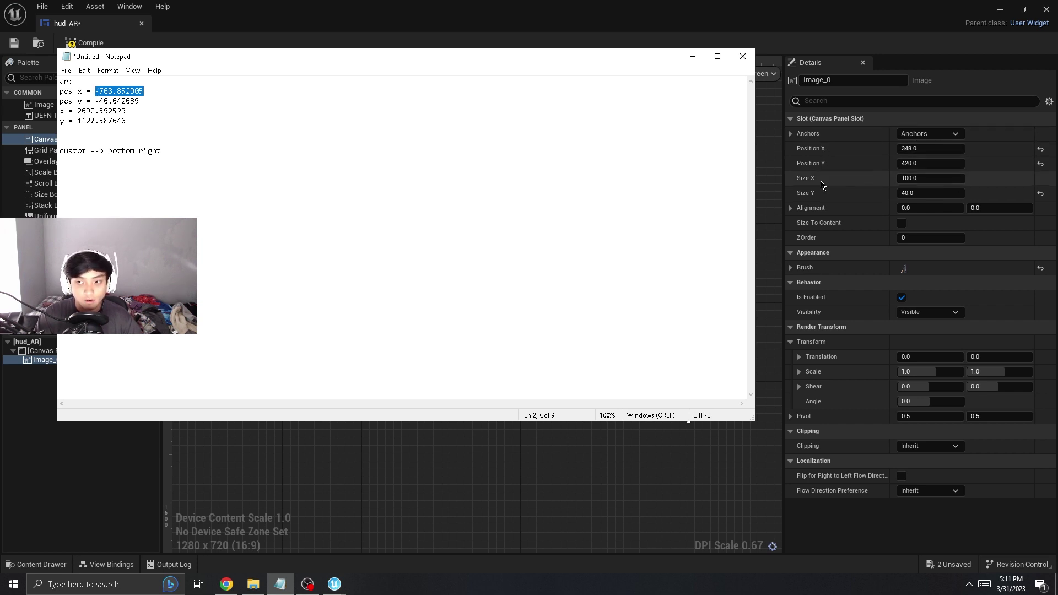
left_click(931, 149)
type("-768.852905")
key("alt+Tab")
left_click_drag(140, 101, 77, 121)
left_click(916, 163)
type("-46.642639")
Copy the rifle image's size from the Notepad notes, setting Size X to 2692.592529 and Size Y to 1127.587646
key("alt+Tab")
left_click(134, 111)
left_click(917, 178)
type("2692.592529")
key("alt+Tab")
key("ctrl+c")
left_click(916, 193)
key("ctrl+v")
key("Return")
Compile the hud_AR widget and close its editor
key("alt+Tab")
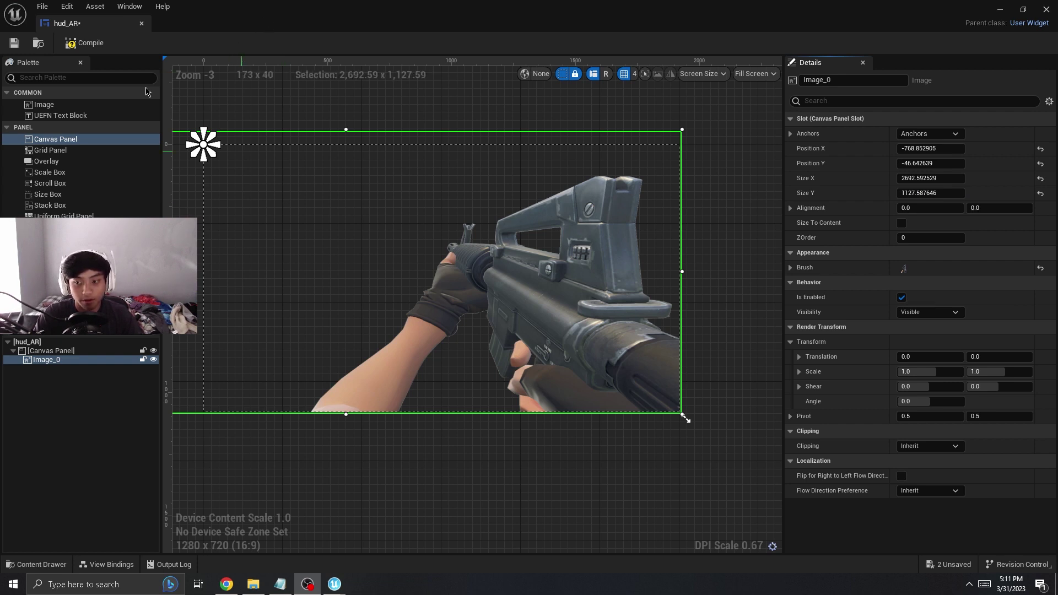
left_click(74, 44)
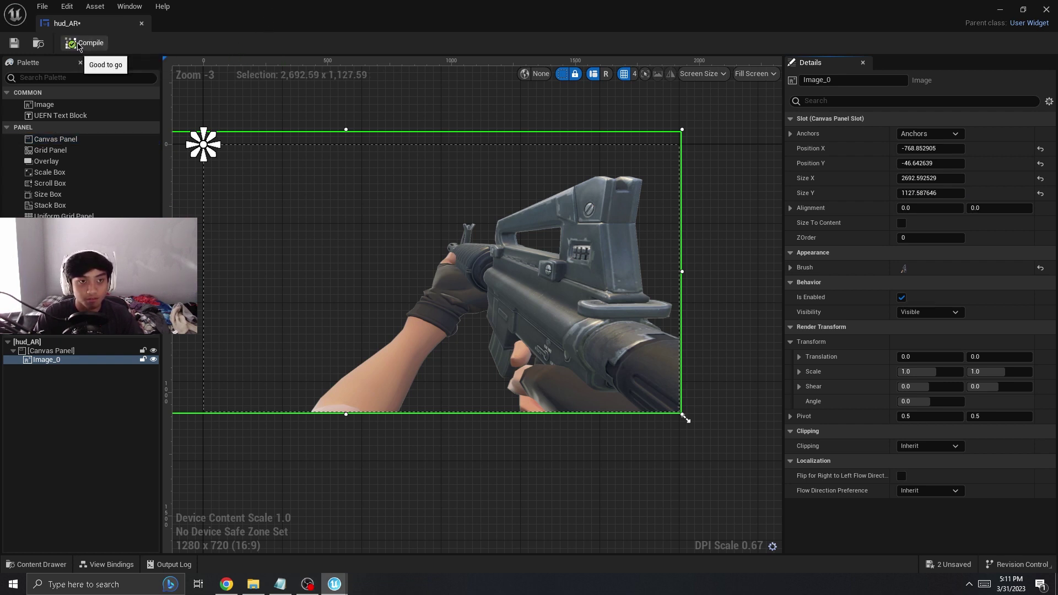
left_click(1047, 10)
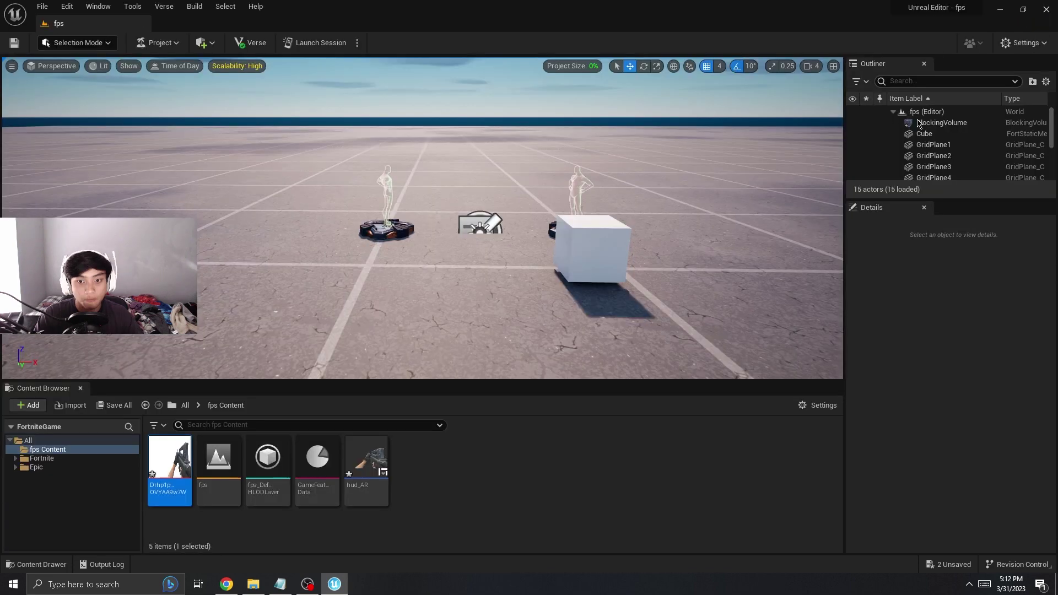
Search the Fortnite Devices folder for "hud"
right_click_drag(422, 217, 220, 219)
key("s")
key("w")
key("d")
right_click_drag(612, 263, 632, 257)
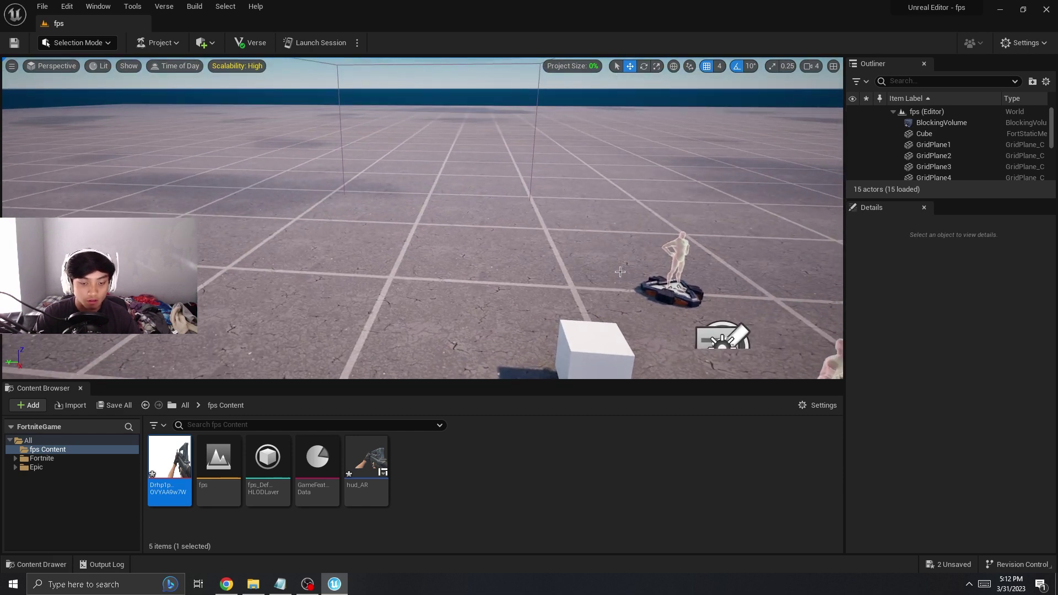
left_click(36, 466)
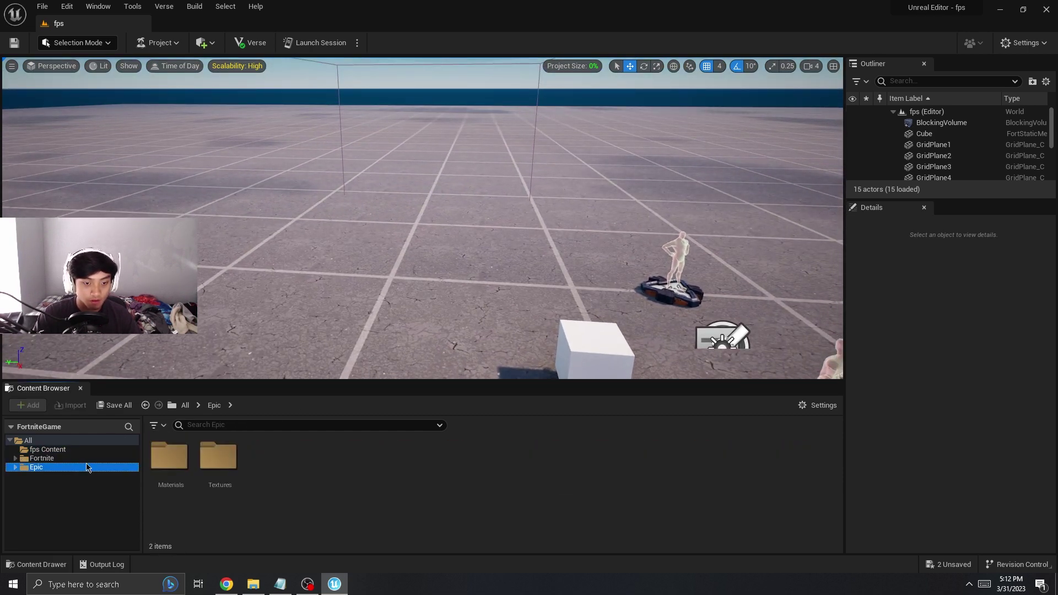
left_click(108, 458)
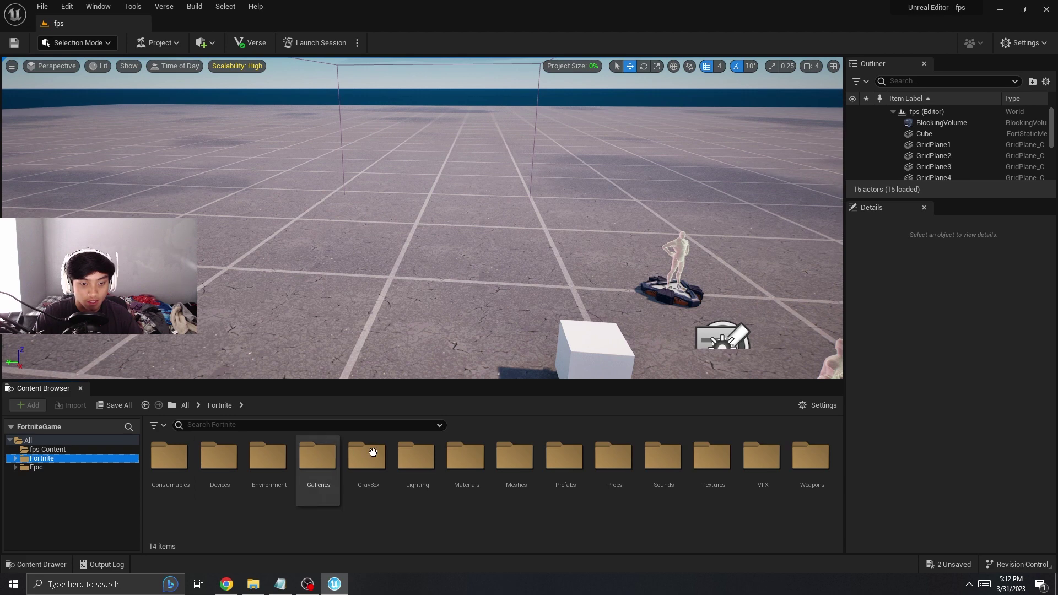
double_click(221, 456)
left_click(238, 423)
type("huid")
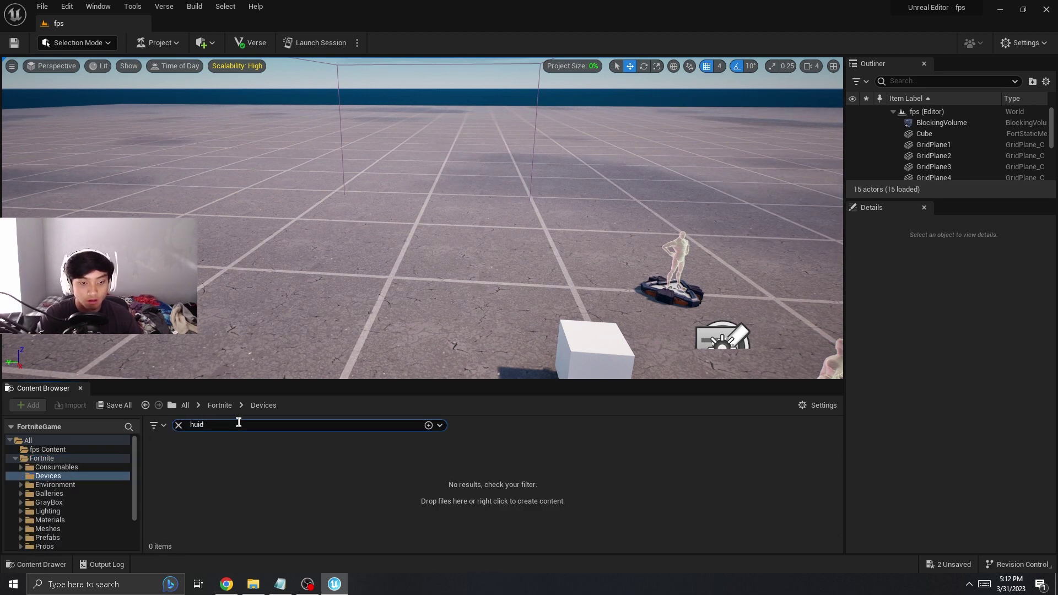
key("BackSpace")
type("d")
left_click(284, 534)
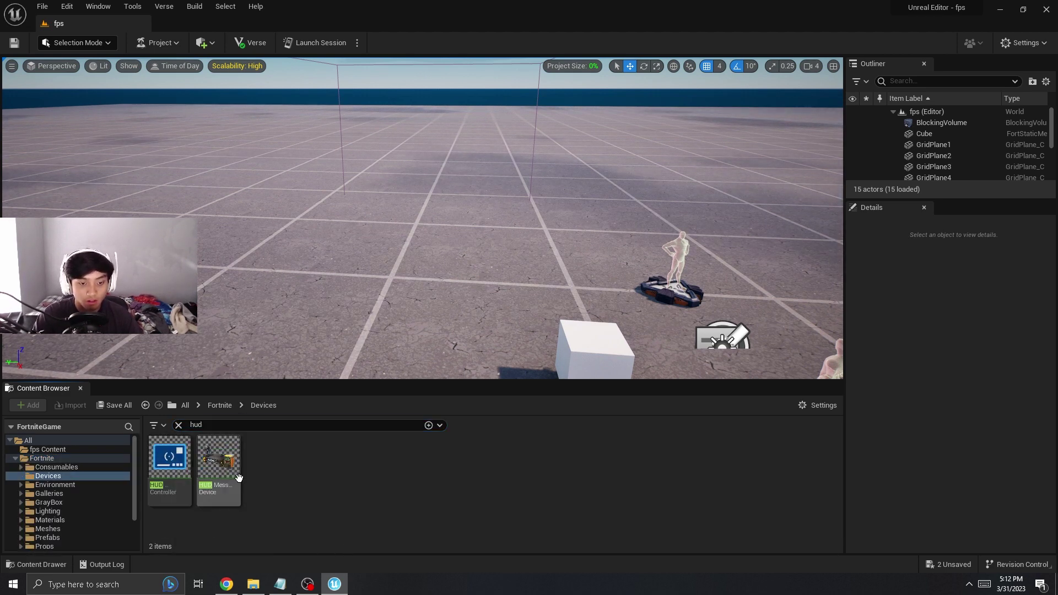
Place a HUD Message Device on the ground near the spawn pads and set its HUD Widget to hud_AR
left_click_drag(238, 476, 395, 273)
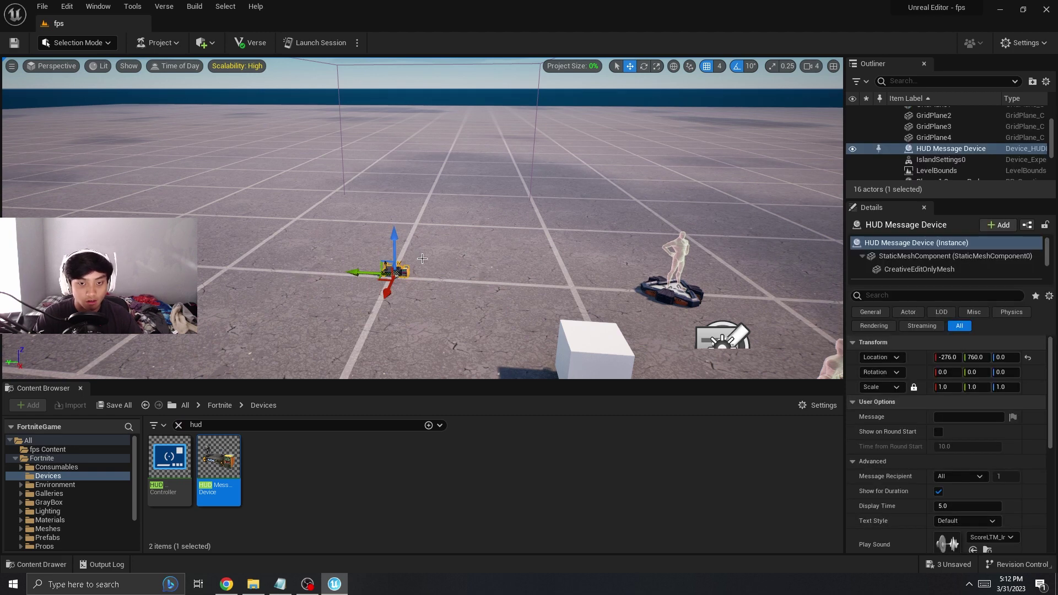
right_click_drag(414, 284, 389, 313)
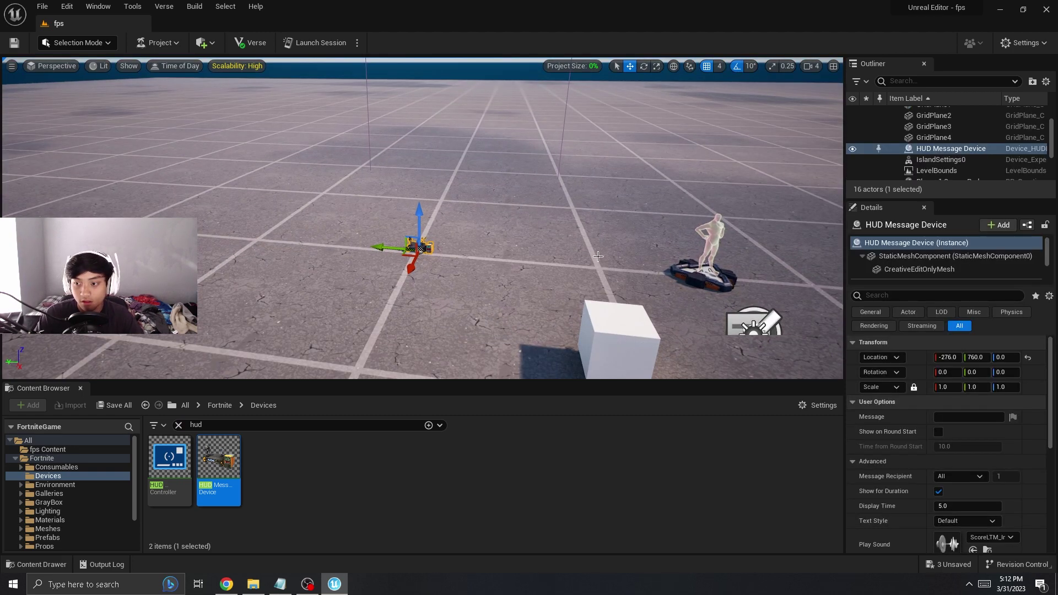
scroll(958, 492, "down", 4)
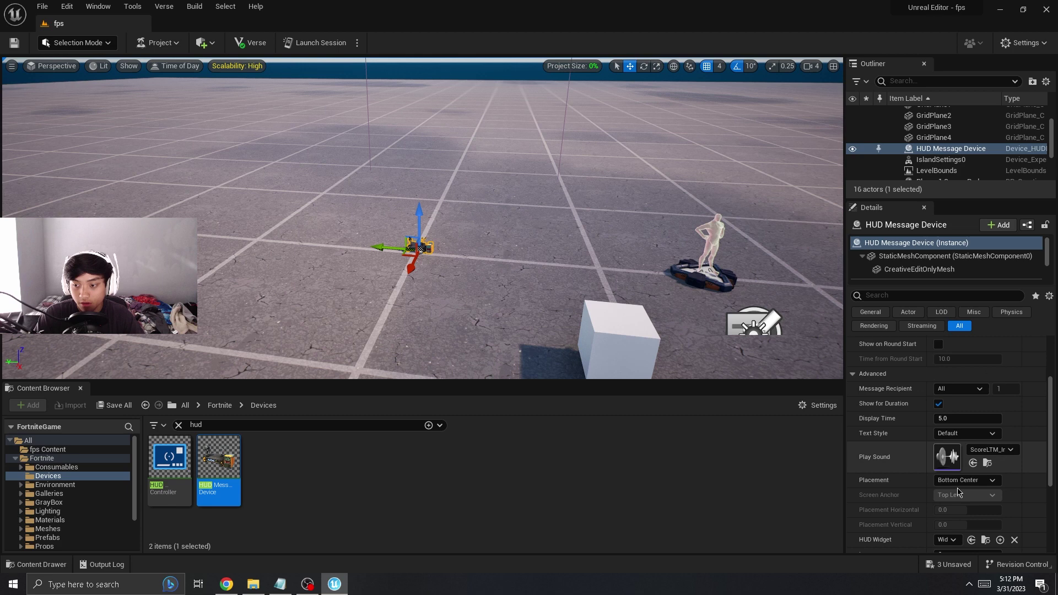
scroll(958, 492, "up", 3)
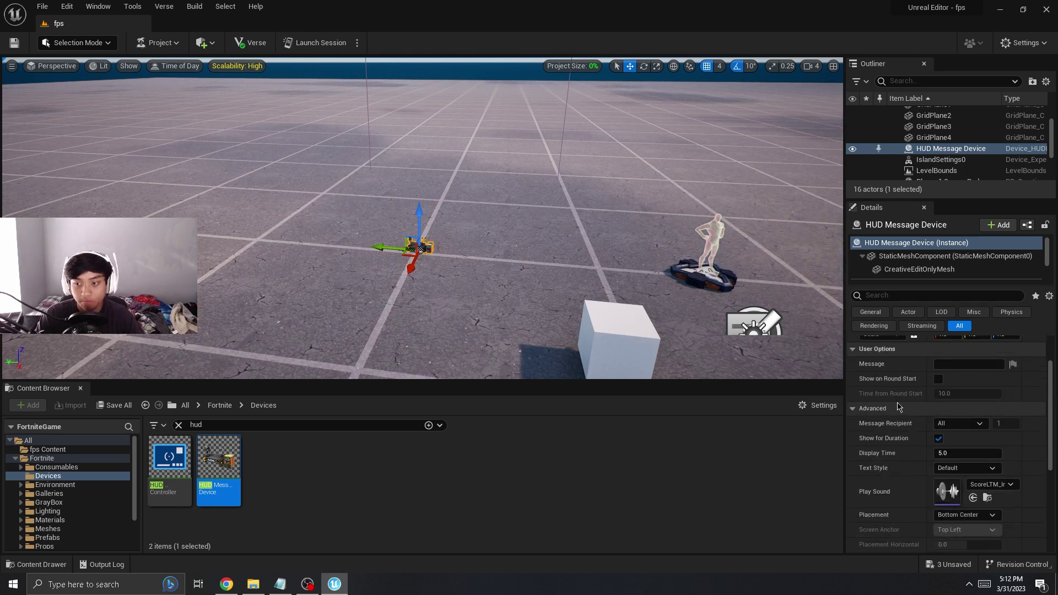
scroll(903, 408, "down", 4)
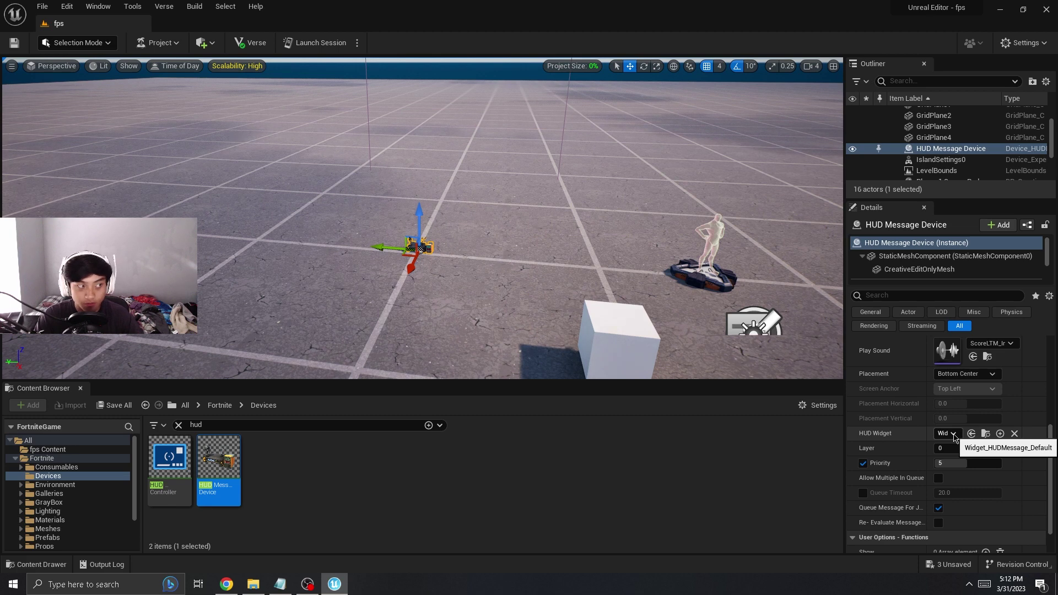
left_click(954, 434)
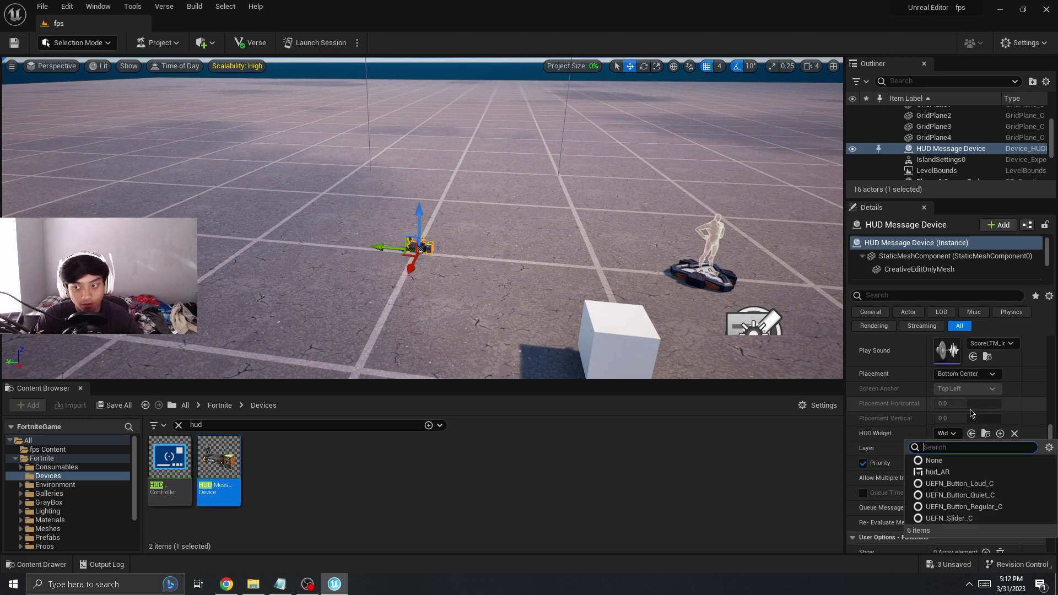
left_click(960, 475)
scroll(965, 515, "down", 1)
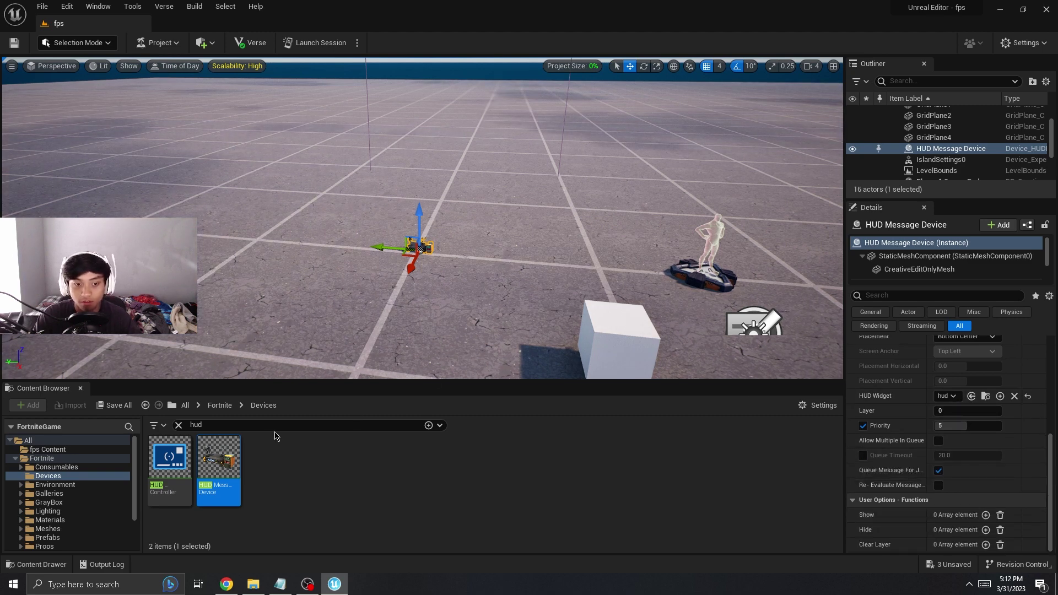
Set the HUD Message Device's Placement to Custom and its Screen Anchor to Bottom Right, following the Notepad notes
scroll(917, 483, "up", 4)
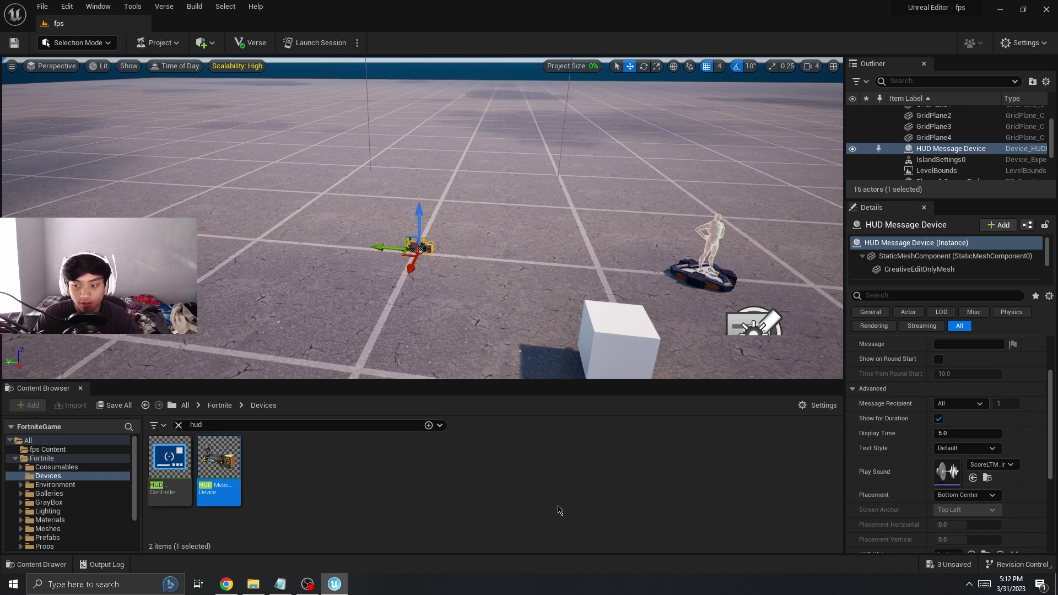
scroll(878, 495, "down", 1)
left_click(280, 585)
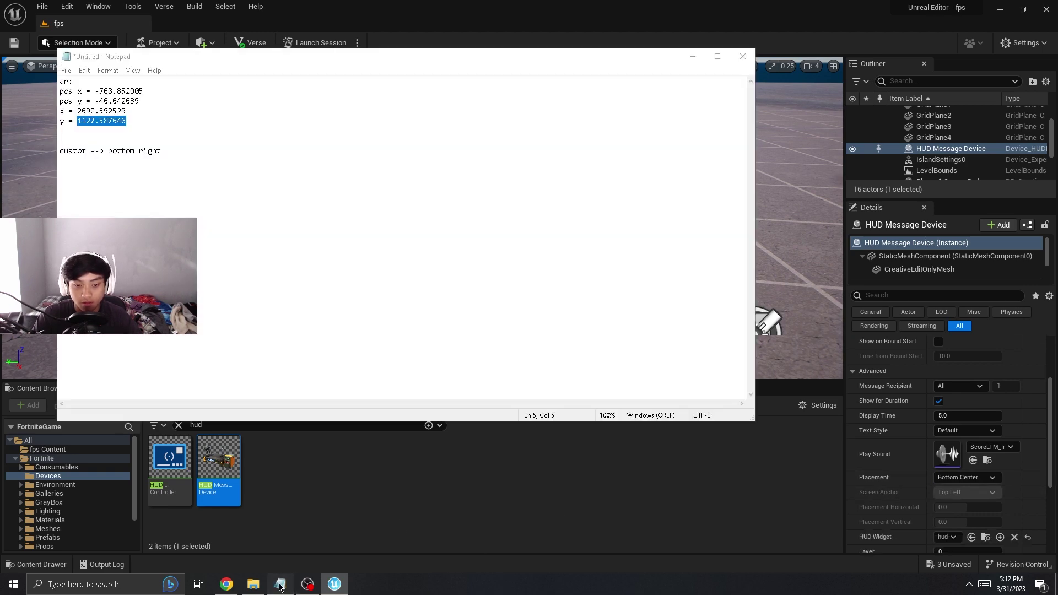
left_click(280, 585)
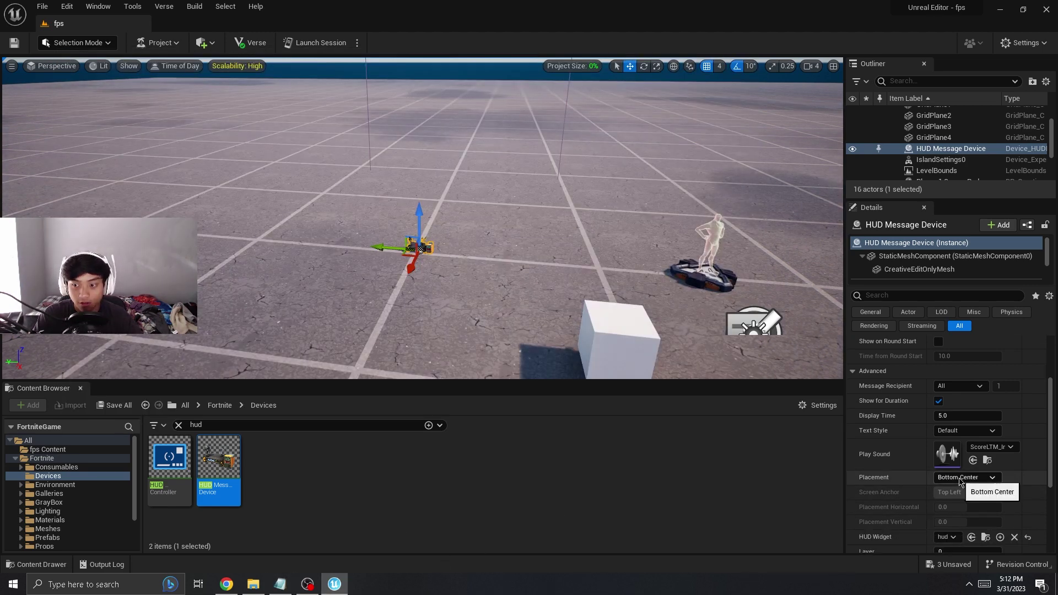
left_click(963, 478)
left_click(949, 520)
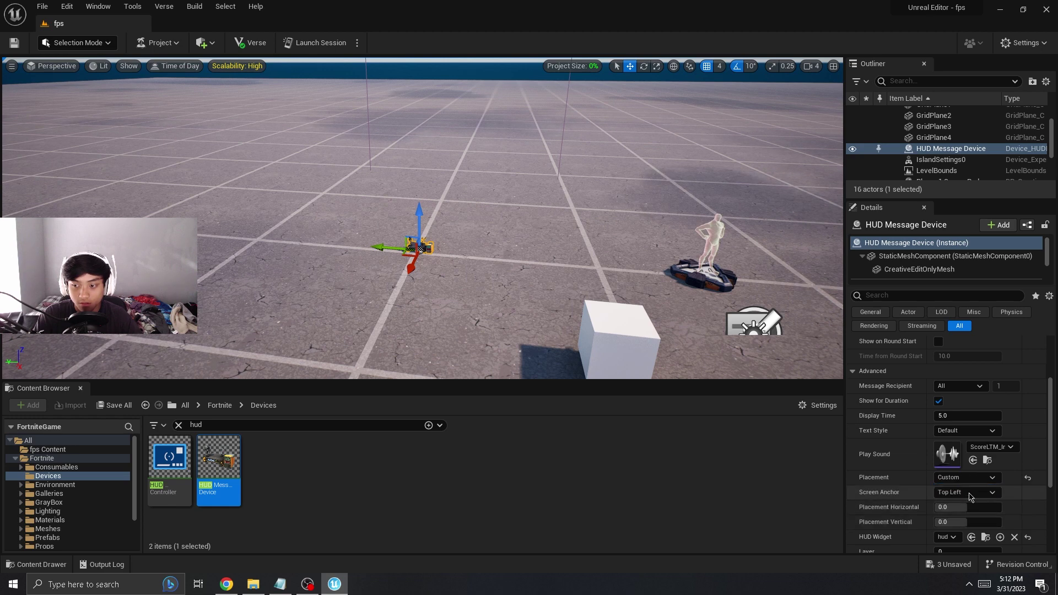
left_click(970, 493)
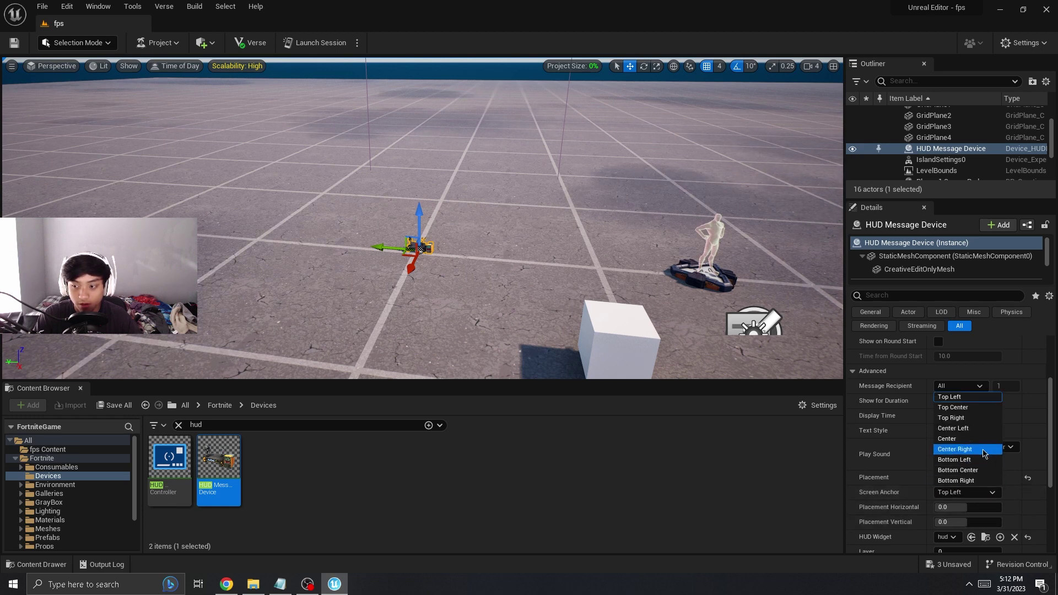
left_click(967, 481)
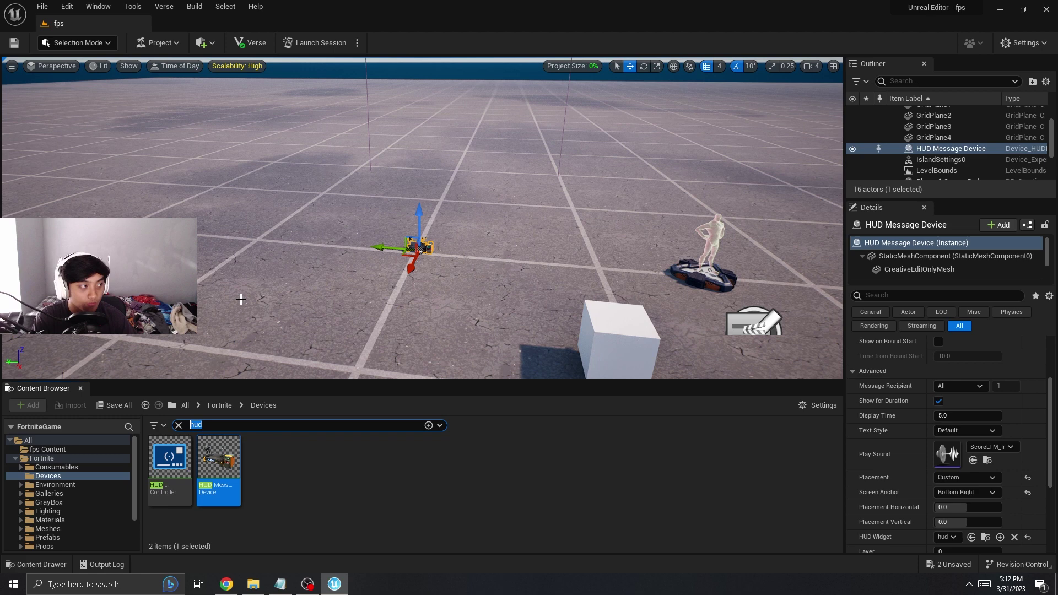
Search the Fortnite Weapons folder for "assaul" and place an Assault Rifle L3 beside the HUD Message Device
scroll(65, 479, "down", 2)
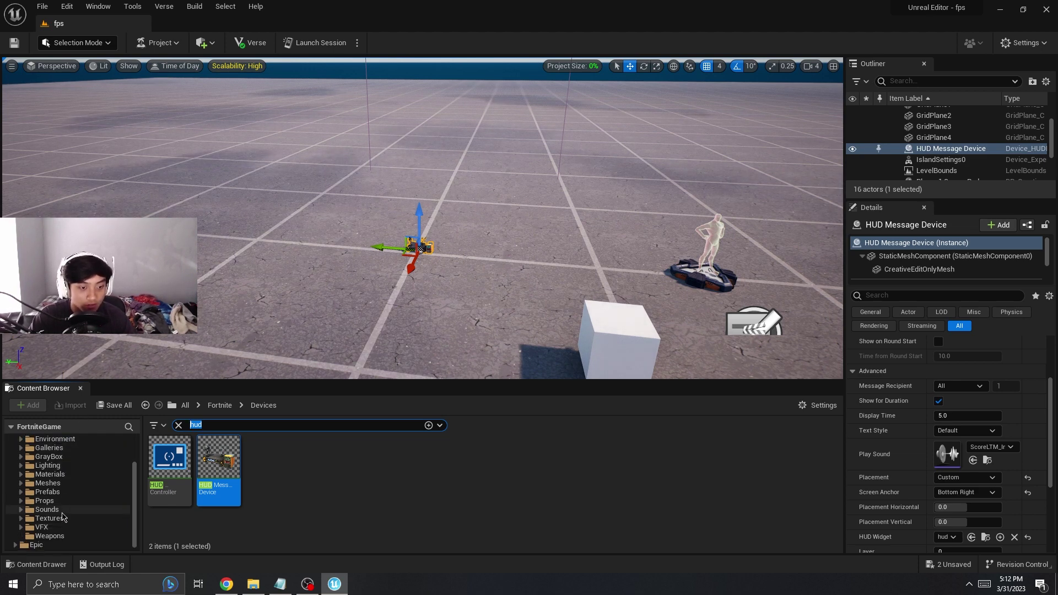
left_click(49, 536)
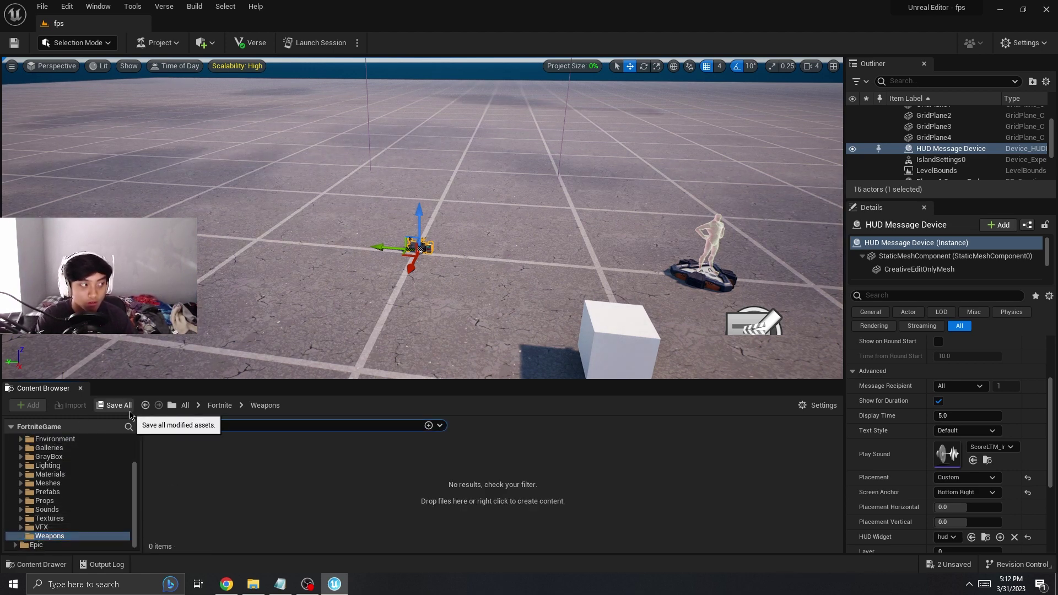
type("assaul")
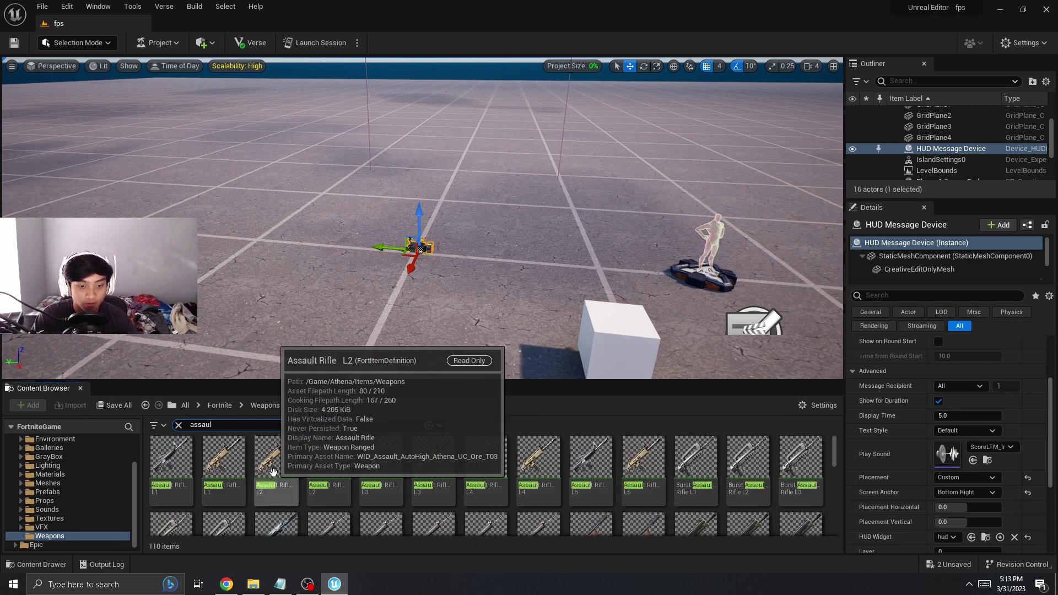
left_click_drag(377, 490, 378, 252)
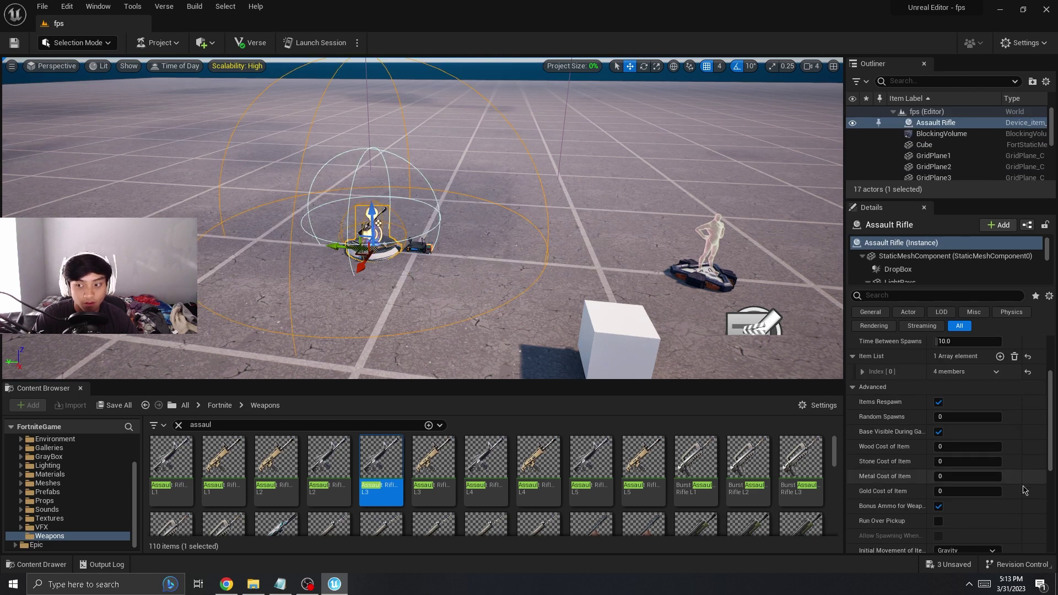
Set the Assault Rifle spawner's Time Before First Spawn to 1.0 and Time Between Spawns to 0.1, reviewing its remaining options
scroll(937, 513, "down", 8)
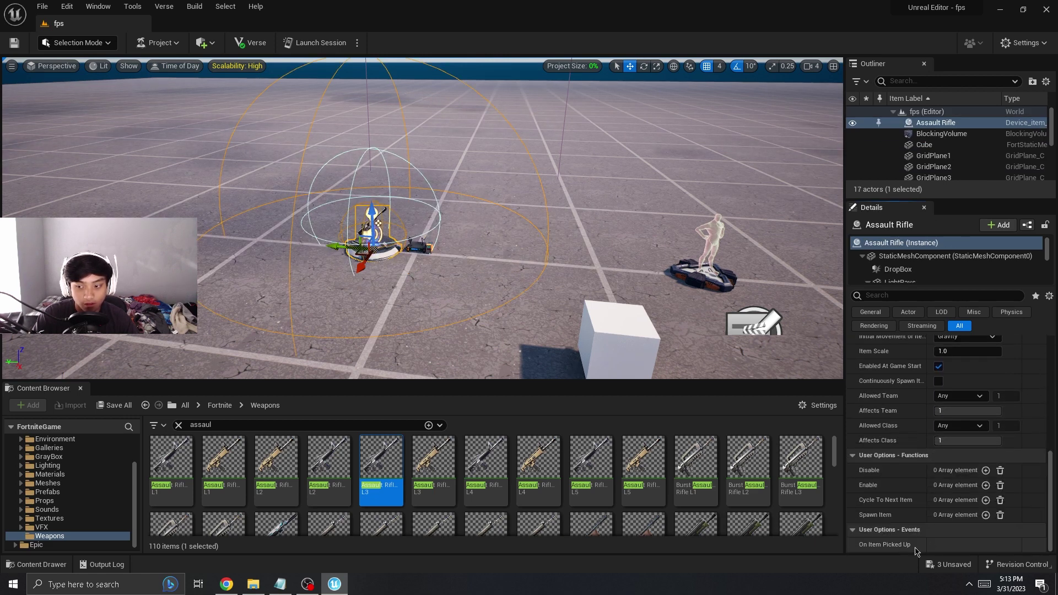
scroll(937, 485, "up", 10)
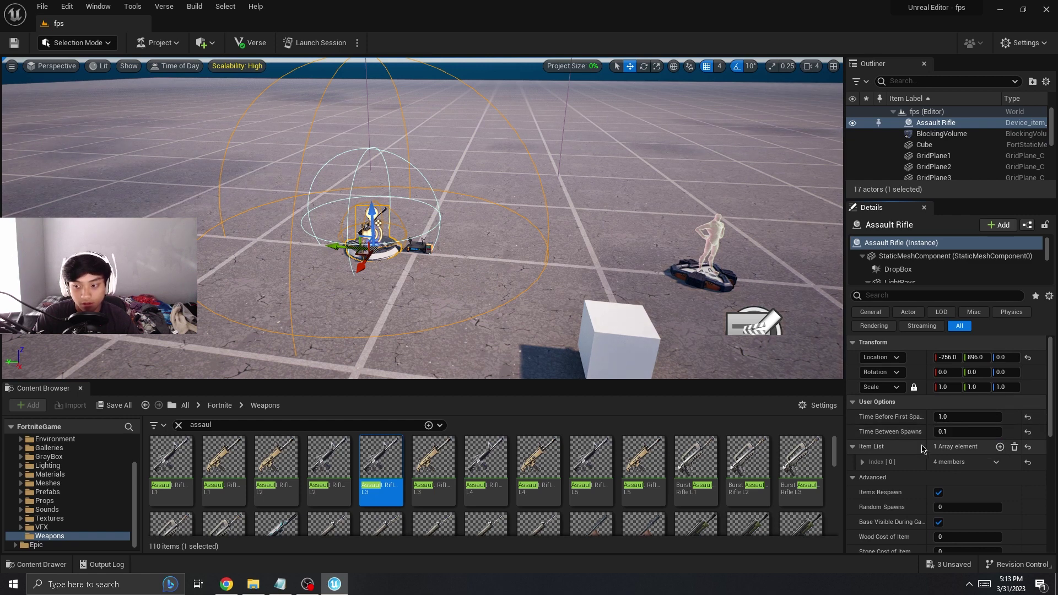
scroll(932, 446, "down", 8)
scroll(919, 454, "down", 2)
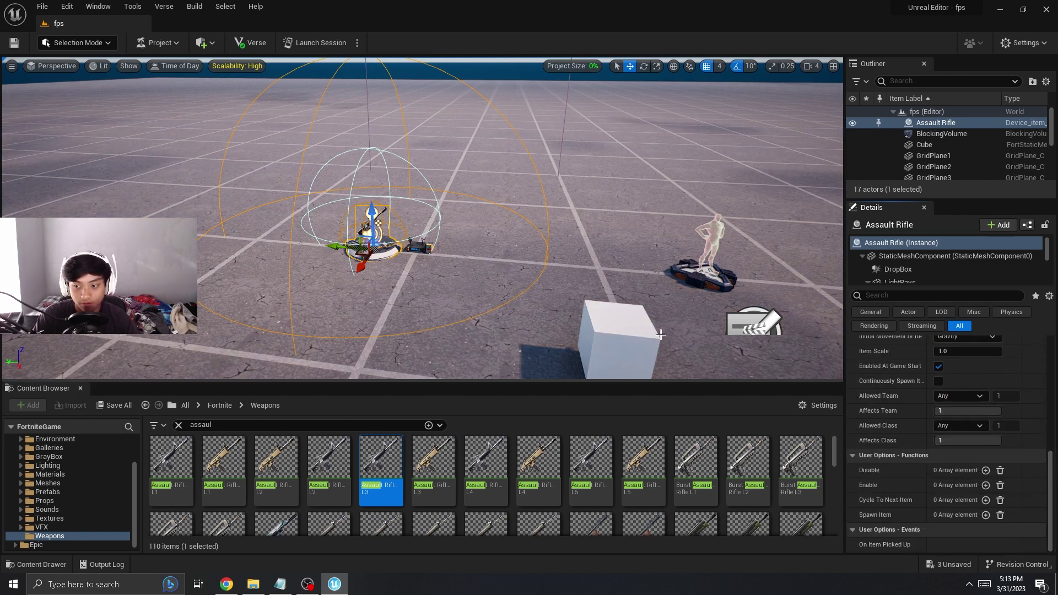
Bind the HUD Message Device's Show function to the Assault Rifle spawner's On Item Picked Up event
left_click(418, 251)
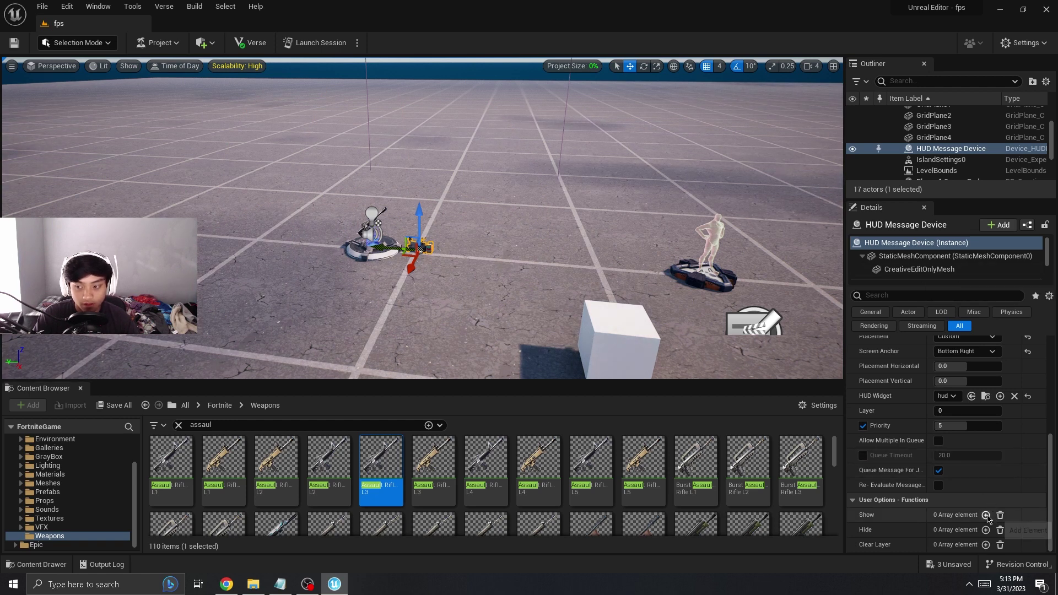
left_click(986, 514)
left_click(949, 529)
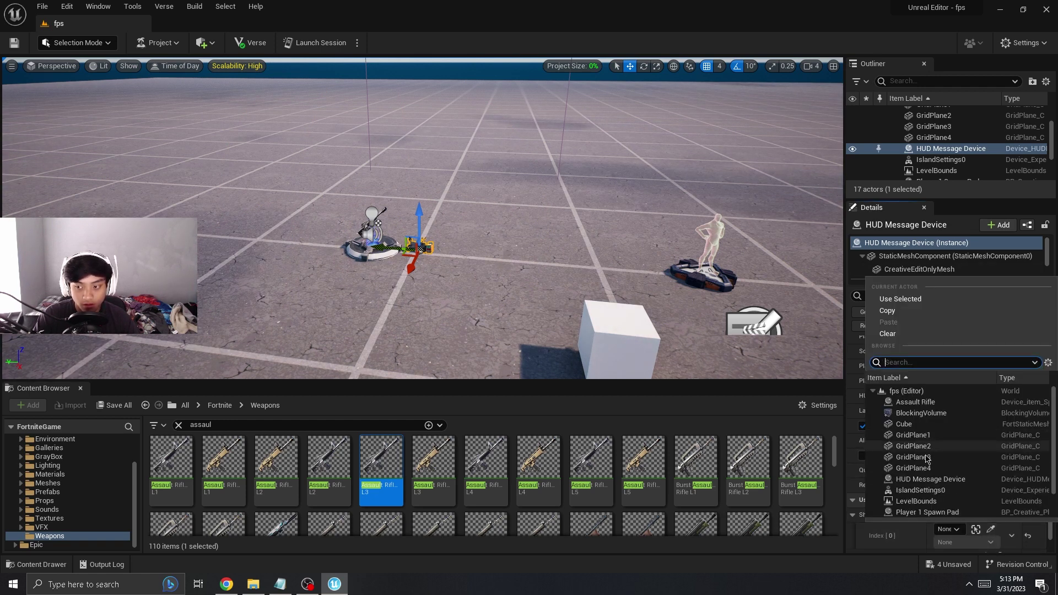
left_click(990, 529)
left_click(990, 529)
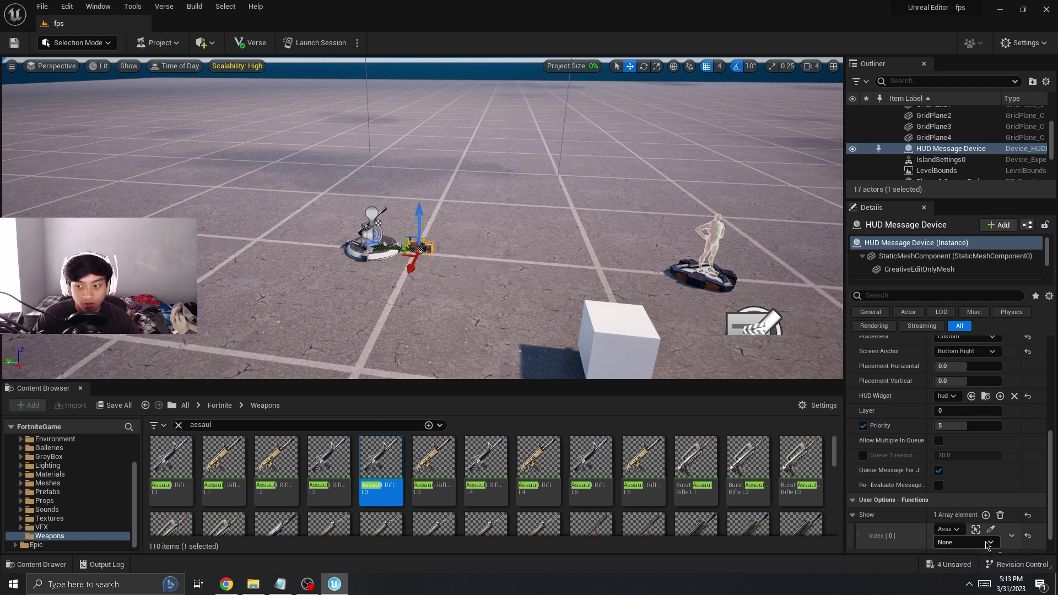
scroll(985, 544, "down", 1)
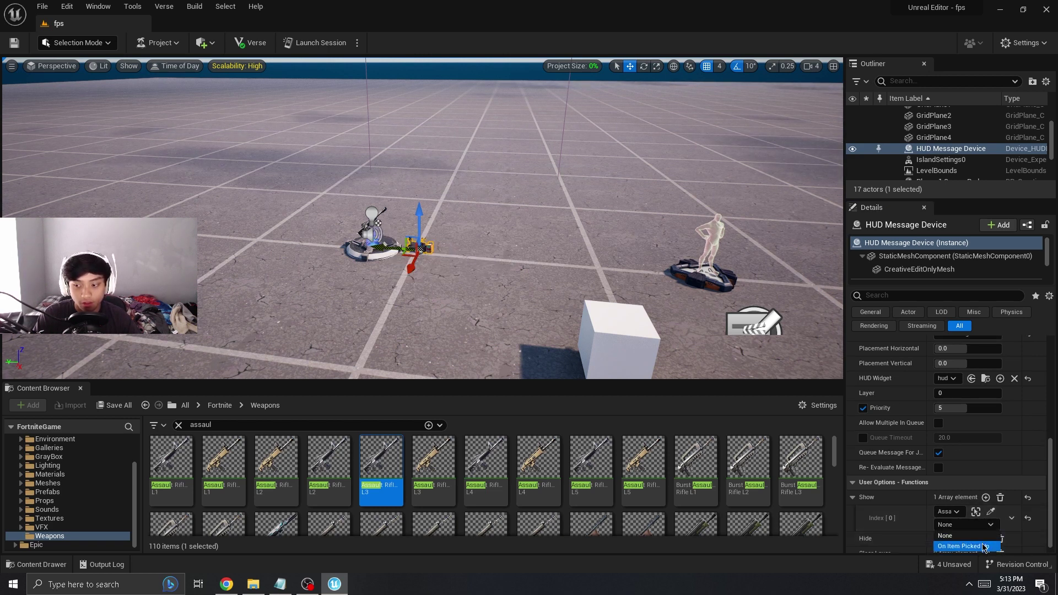
left_click(963, 546)
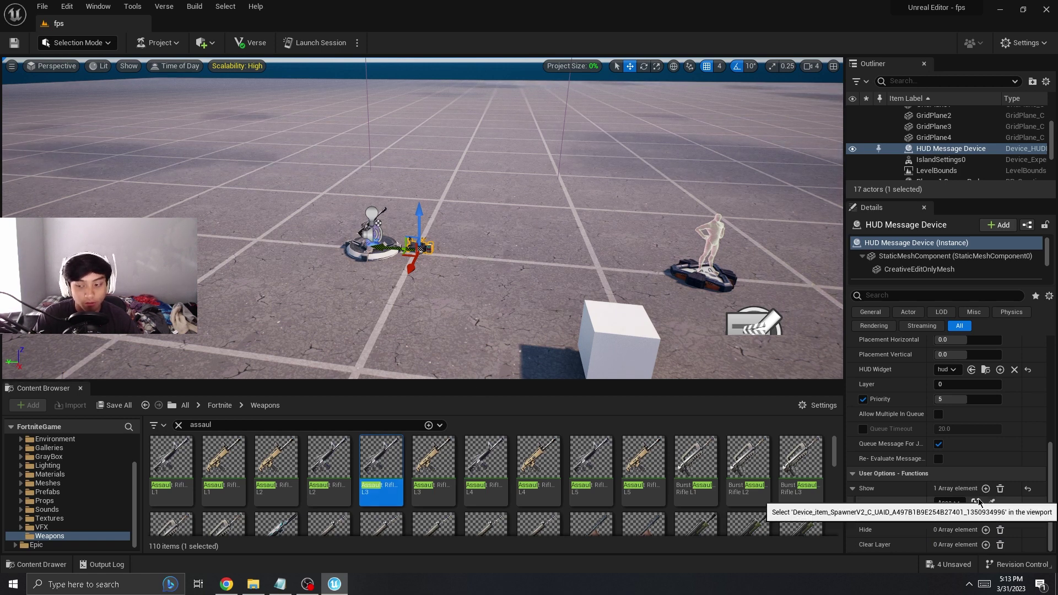
scroll(1021, 509, "up", 10)
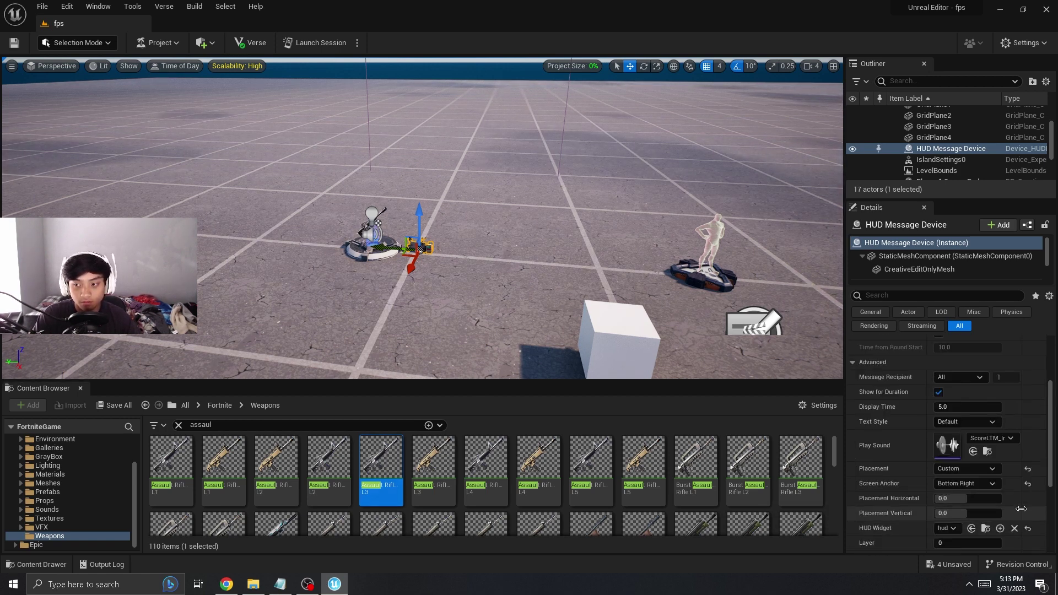
Launch a play session of the island, walk the character to the item spawner and pick up the Assault Rifle
left_click(517, 157)
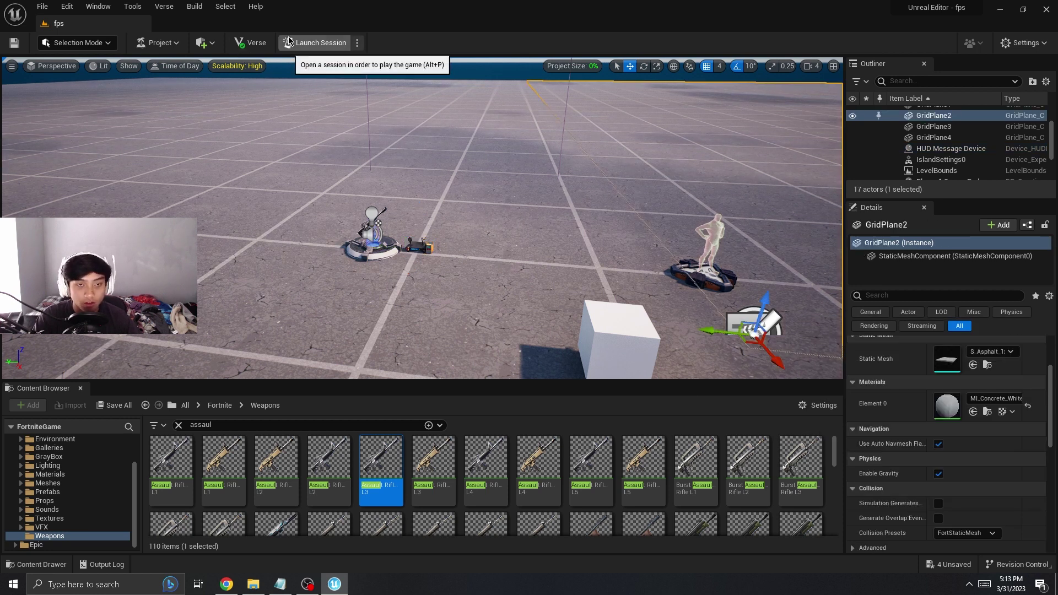
left_click(314, 43)
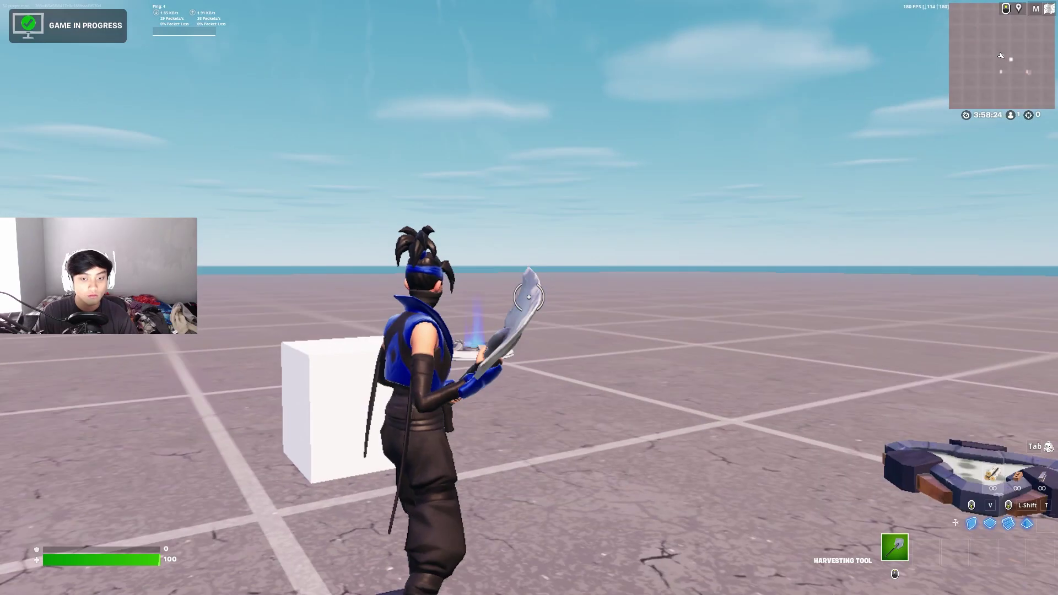
key("d")
key("s")
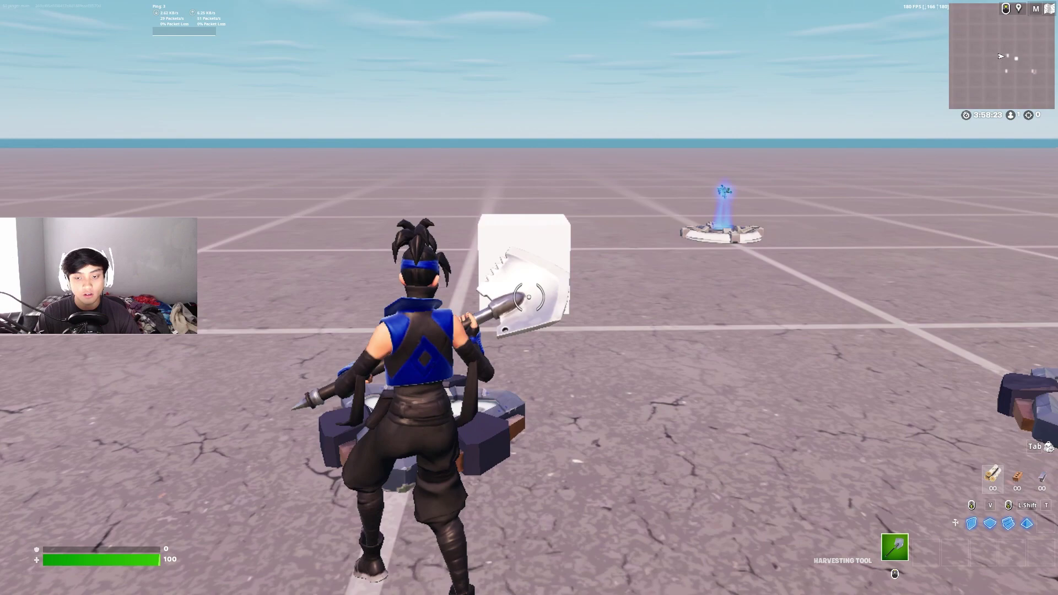
key("d")
key("w")
key("d")
key("w")
key("a")
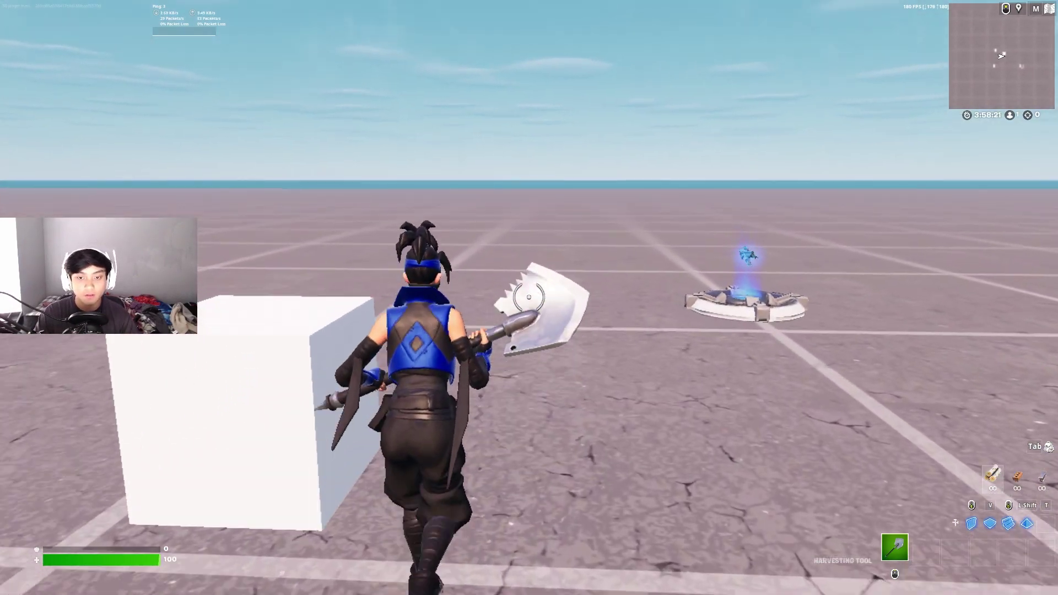
key("w")
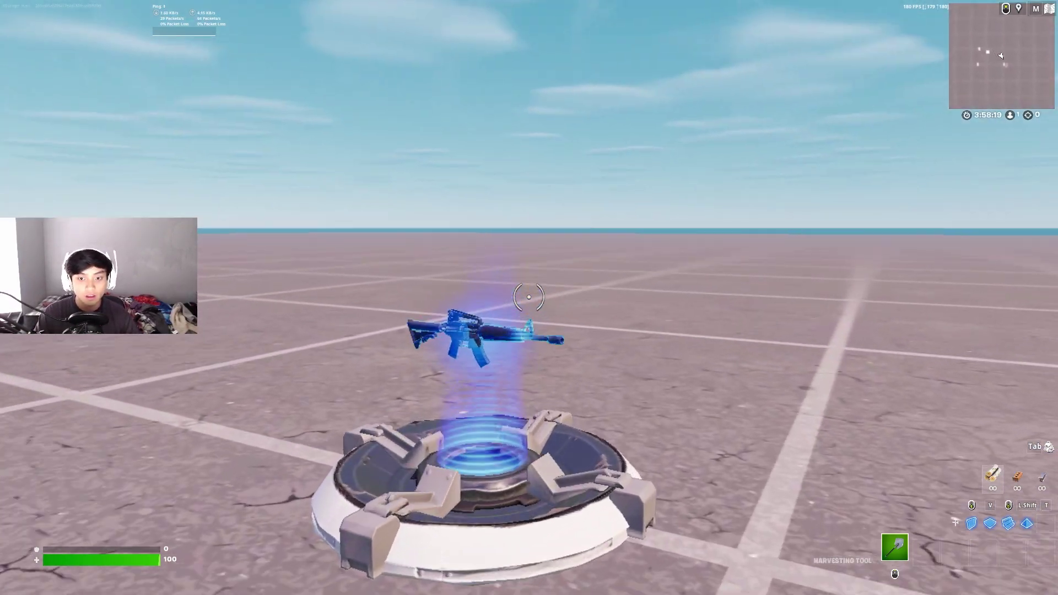
key("g")
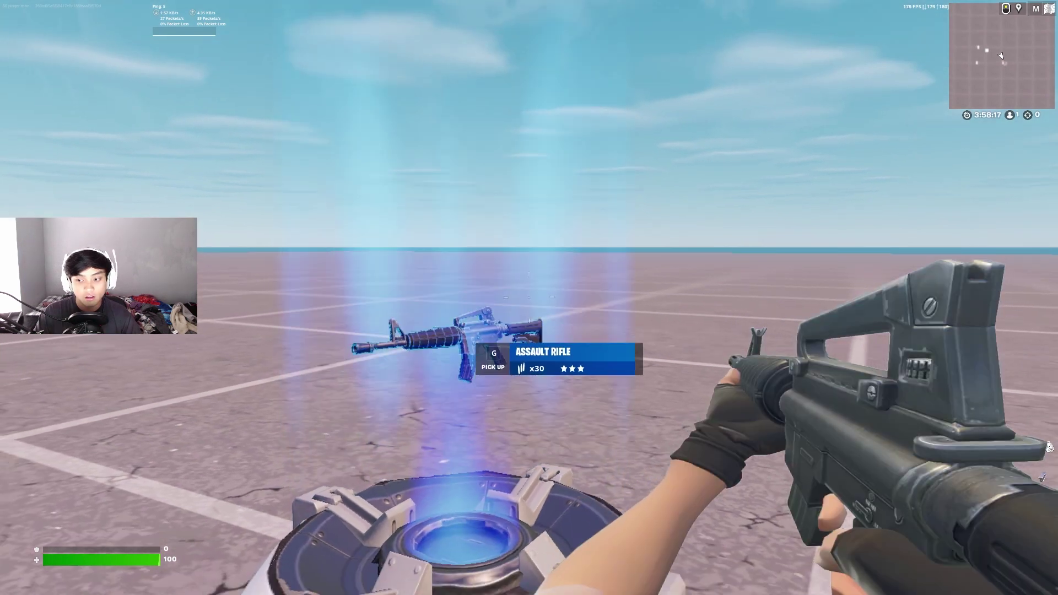
Test the first-person rifle view by firing at the white cube and walking around it
key("w")
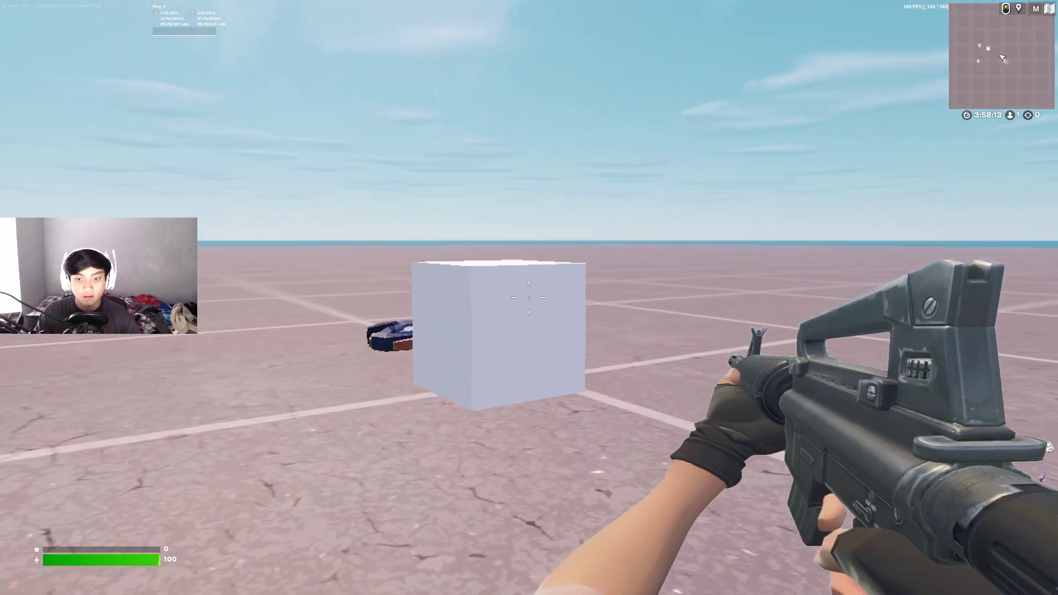
left_click(529, 298)
left_click(529, 298)
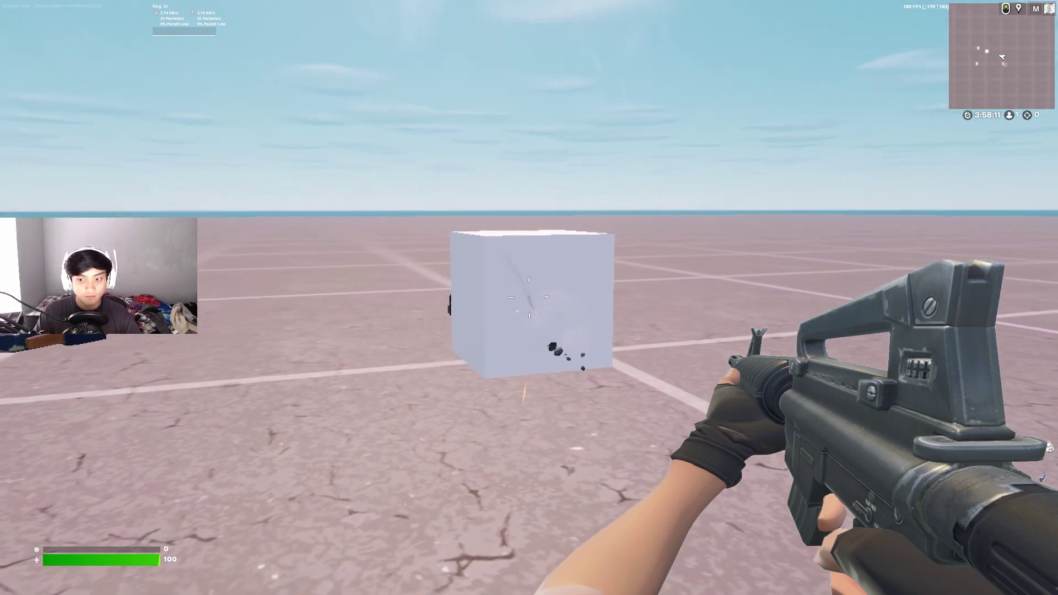
left_click(529, 297)
key("a")
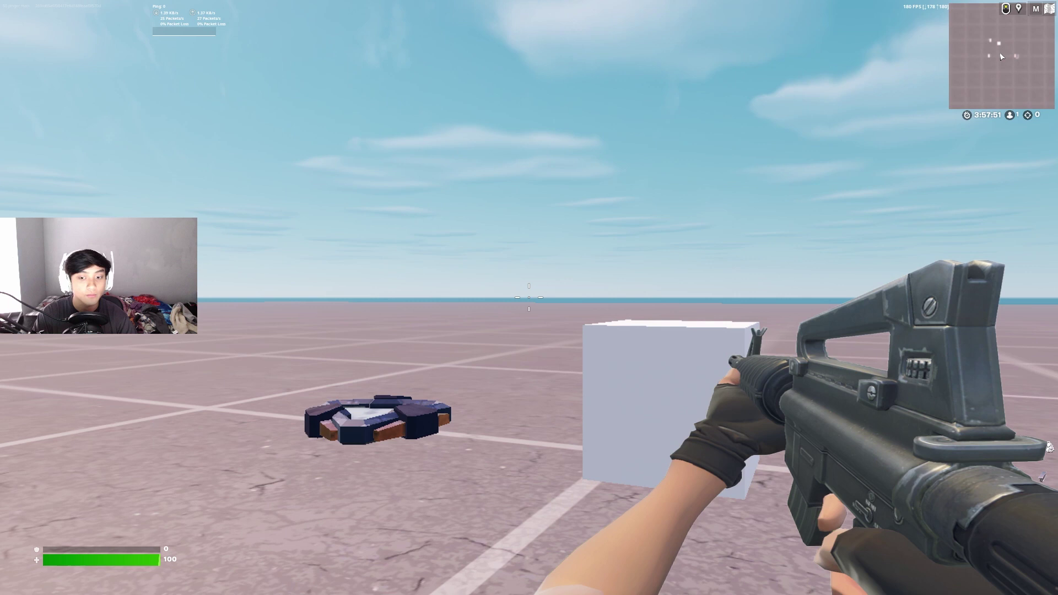
key("w")
key("d")
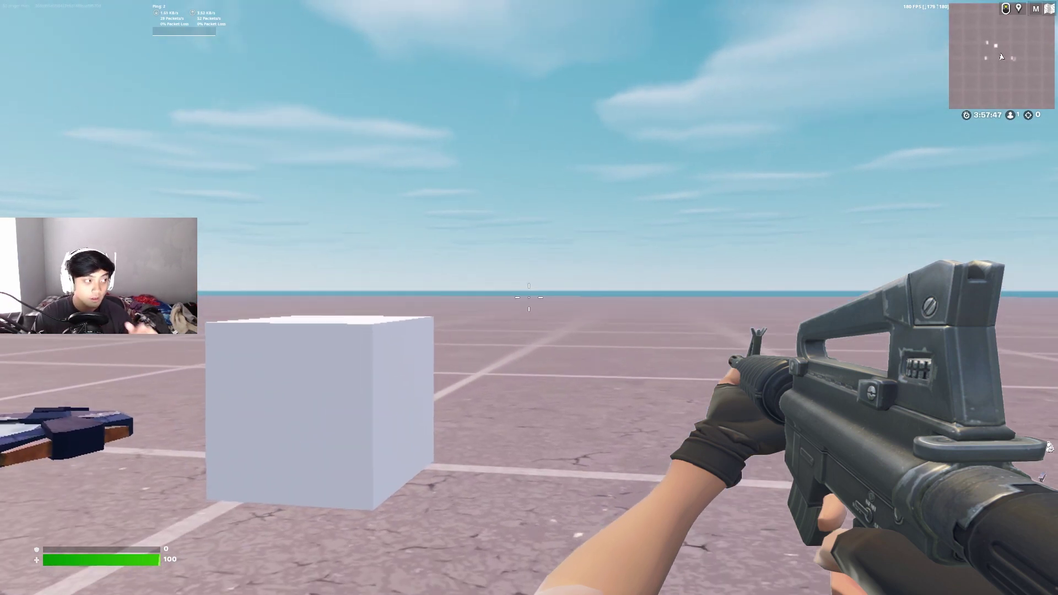
key("w")
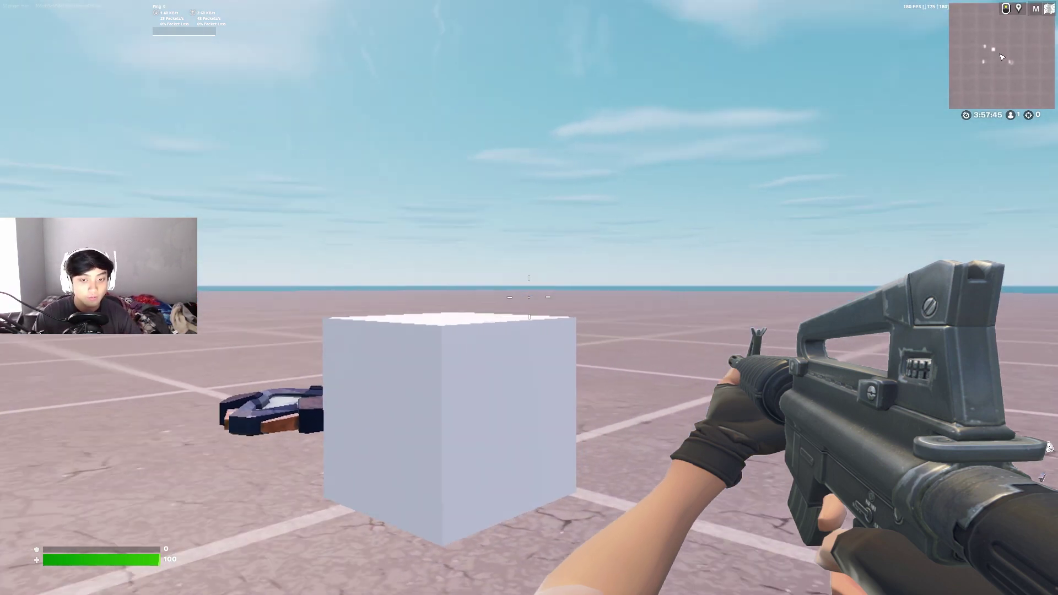